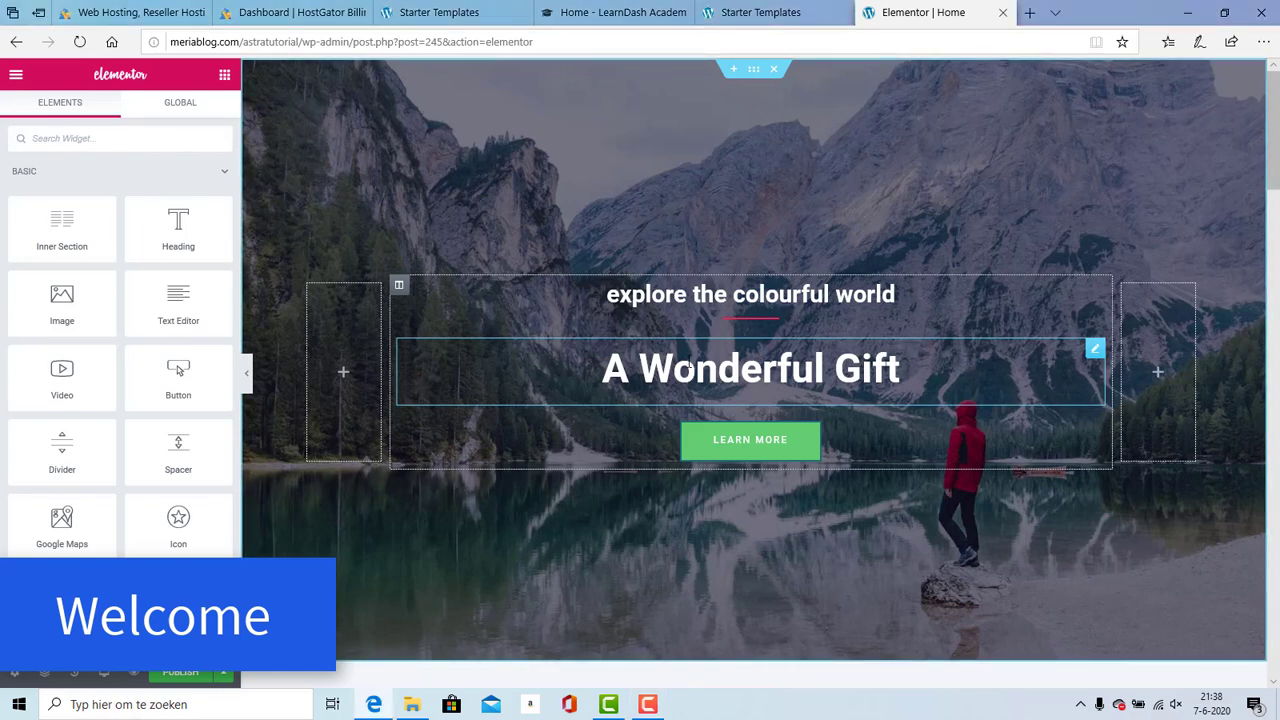
Step: Replace the hero heading with 'We Create Awesome Stuff' after trying out sample phrases
left_click(652, 370)
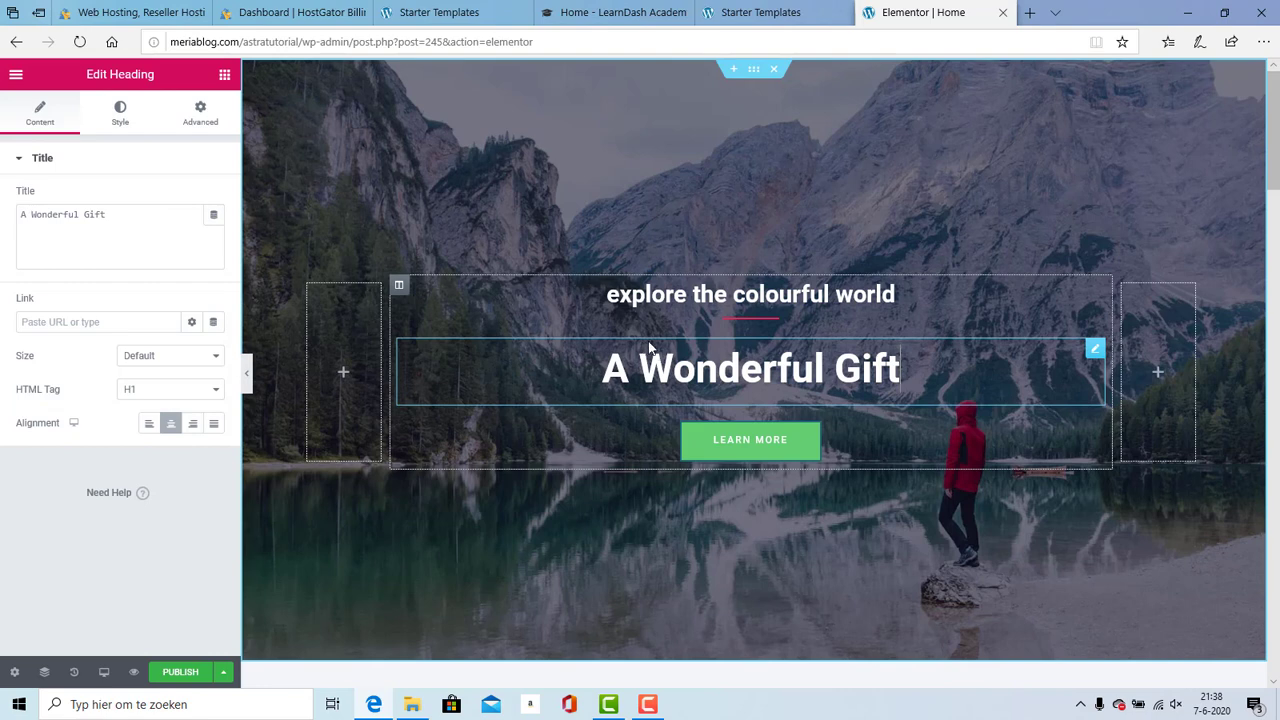
key("BackSpace")
key("BackSpace")
key("BackSpace")
key("BackSpace")
key("BackSpace")
key("BackSpace")
key("BackSpace")
key("BackSpace")
key("BackSpace")
key("BackSpace")
key("BackSpace")
key("BackSpace")
key("BackSpace")
key("BackSpace")
key("BackSpace")
key("BackSpace")
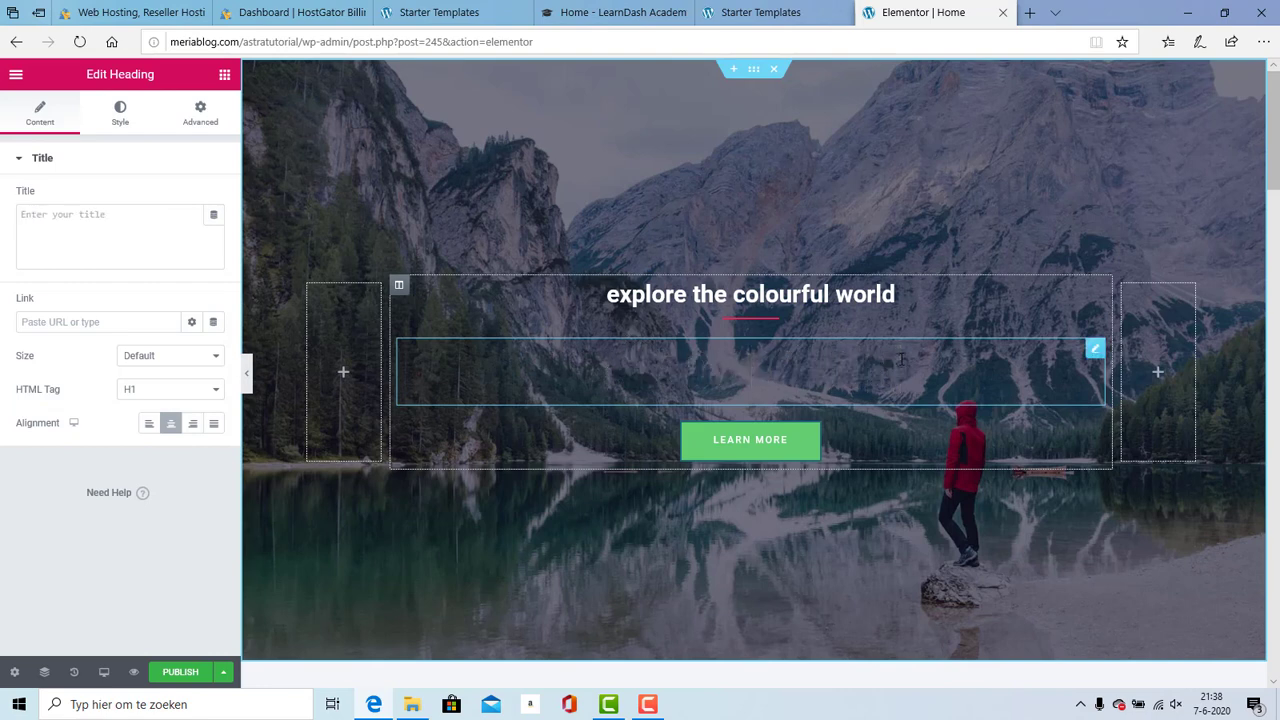
scroll(901, 359, "down", 6)
scroll(613, 385, "up", 5)
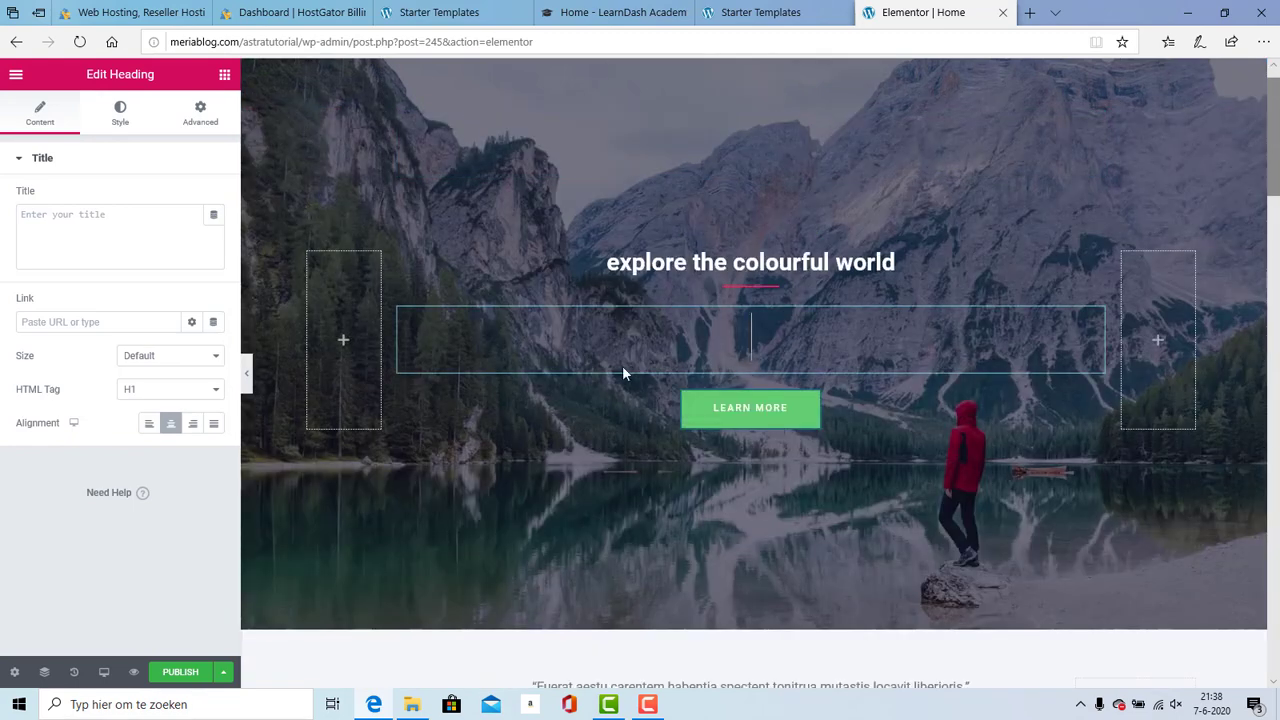
type("Edi")
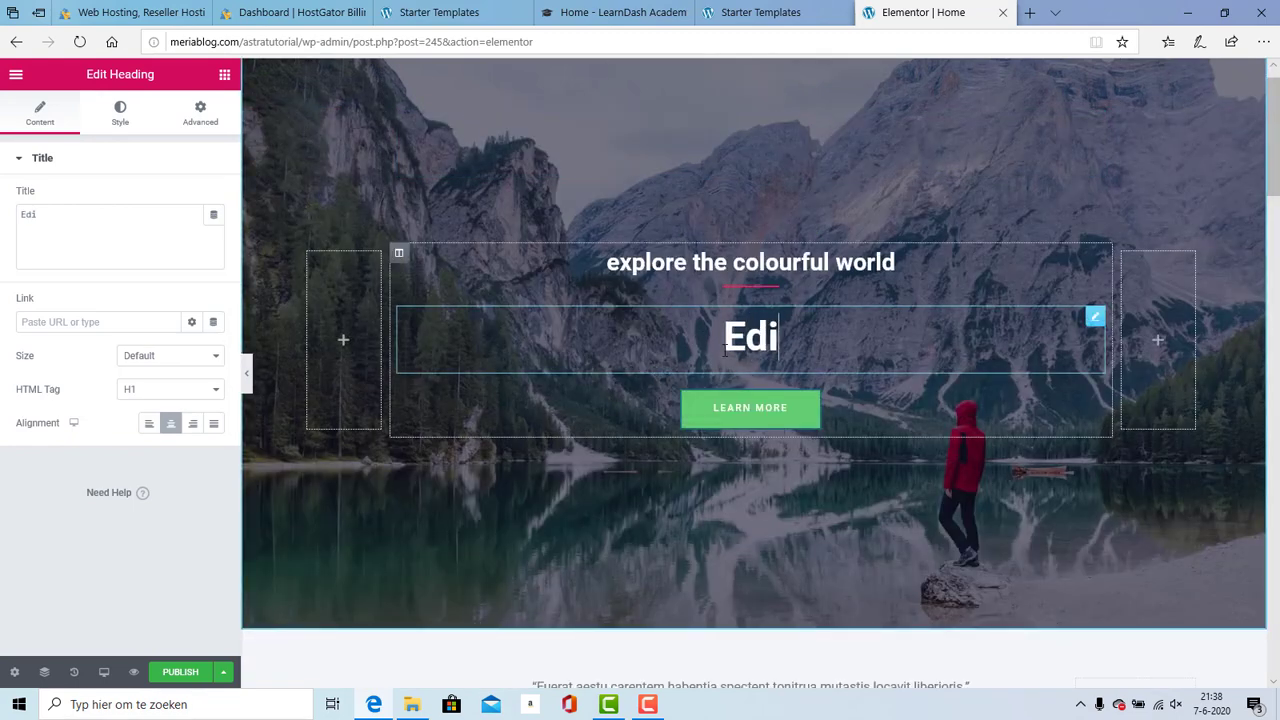
type("ting Works like this")
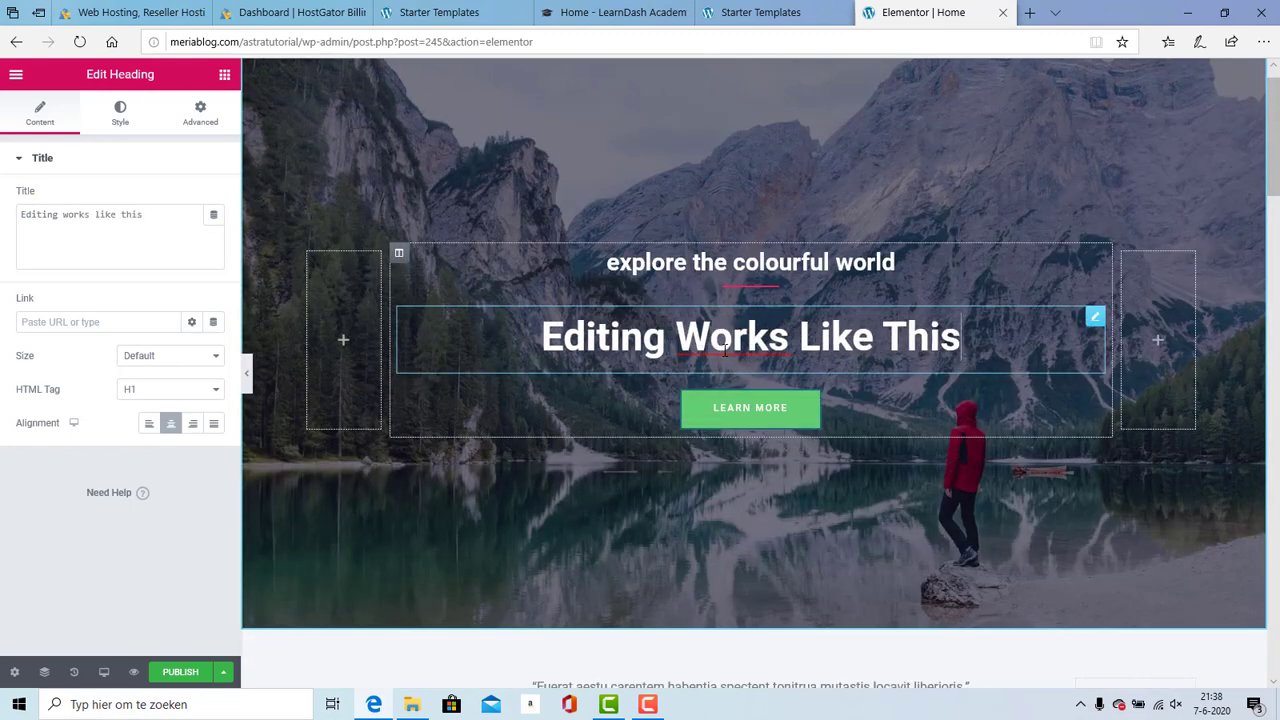
type("!")
key("BackSpace")
key("BackSpace")
key("BackSpace")
key("BackSpace")
key("BackSpace")
key("BackSpace")
key("BackSpace")
key("BackSpace")
key("BackSpace")
key("BackSpace")
key("BackSpace")
key("BackSpace")
key("BackSpace")
key("BackSpace")
key("BackSpace")
key("BackSpace")
key("BackSpace")
key("BackSpace")
key("BackSpace")
key("BackSpace")
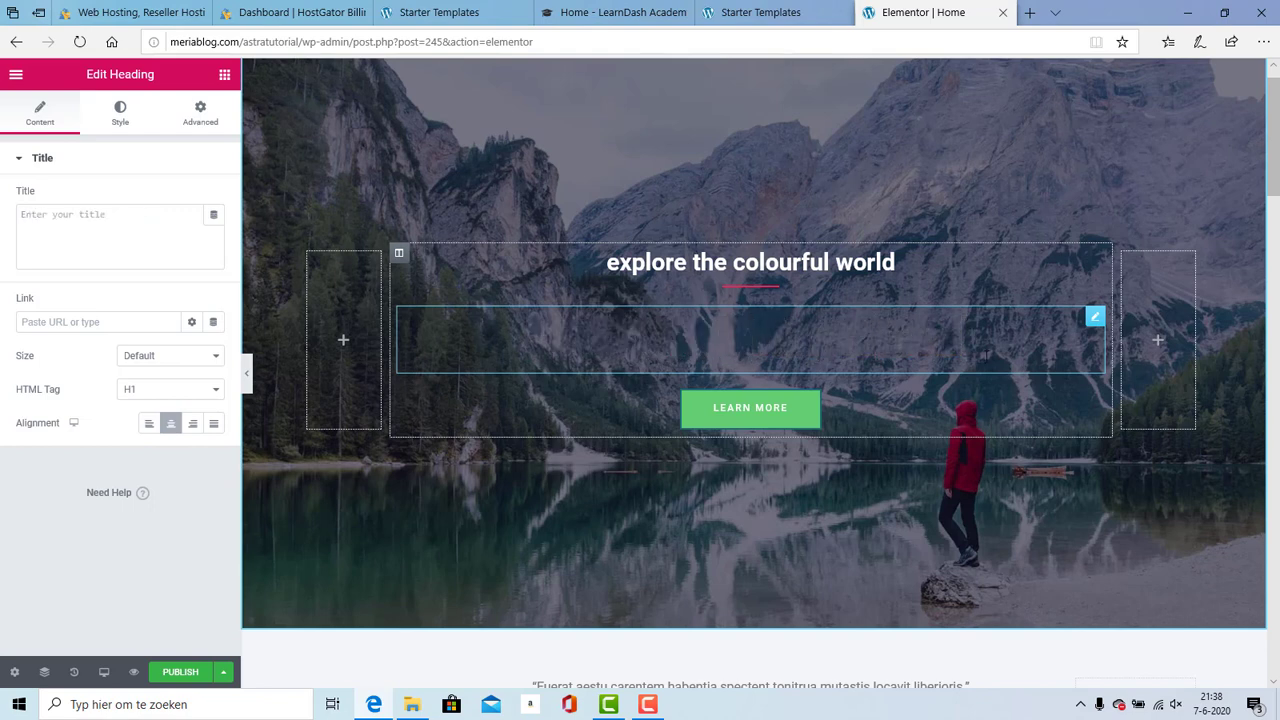
type("Its not")
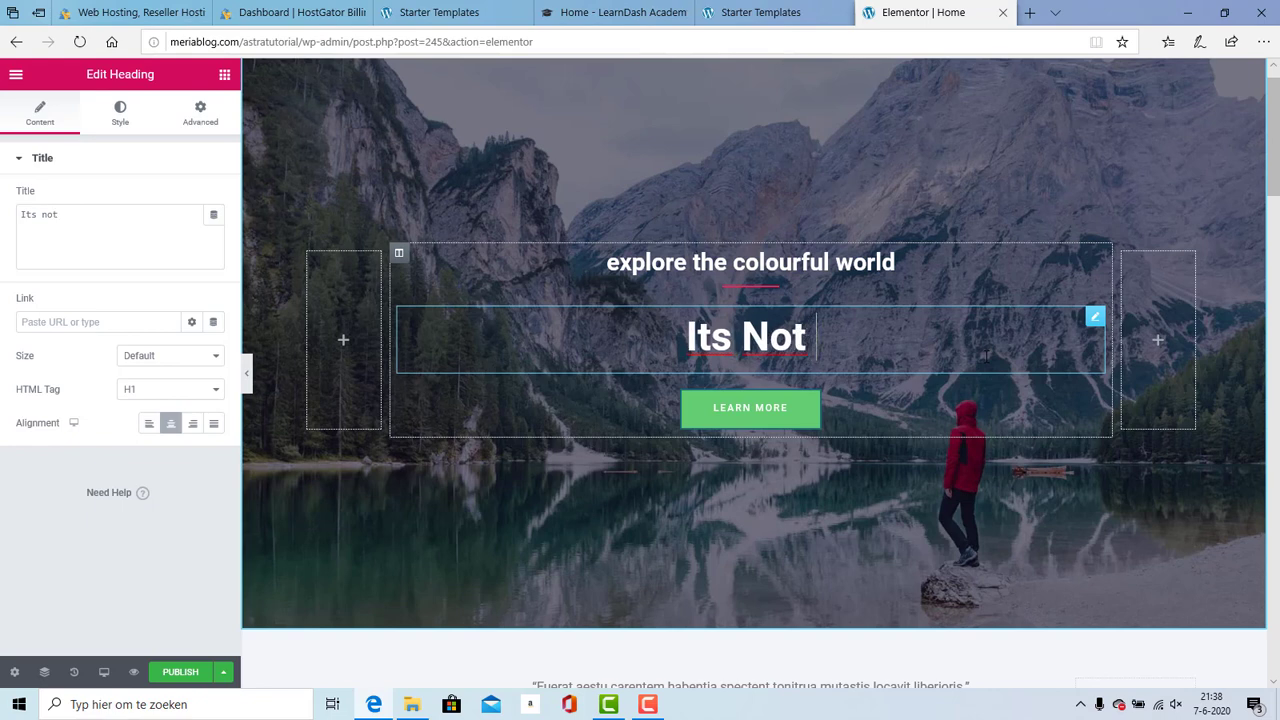
type(" hard")
key("BackSpace")
key("BackSpace")
key("BackSpace")
key("BackSpace")
key("BackSpace")
key("BackSpace")
key("BackSpace")
key("BackSpace")
key("BackSpace")
key("BackSpace")
key("BackSpace")
key("BackSpace")
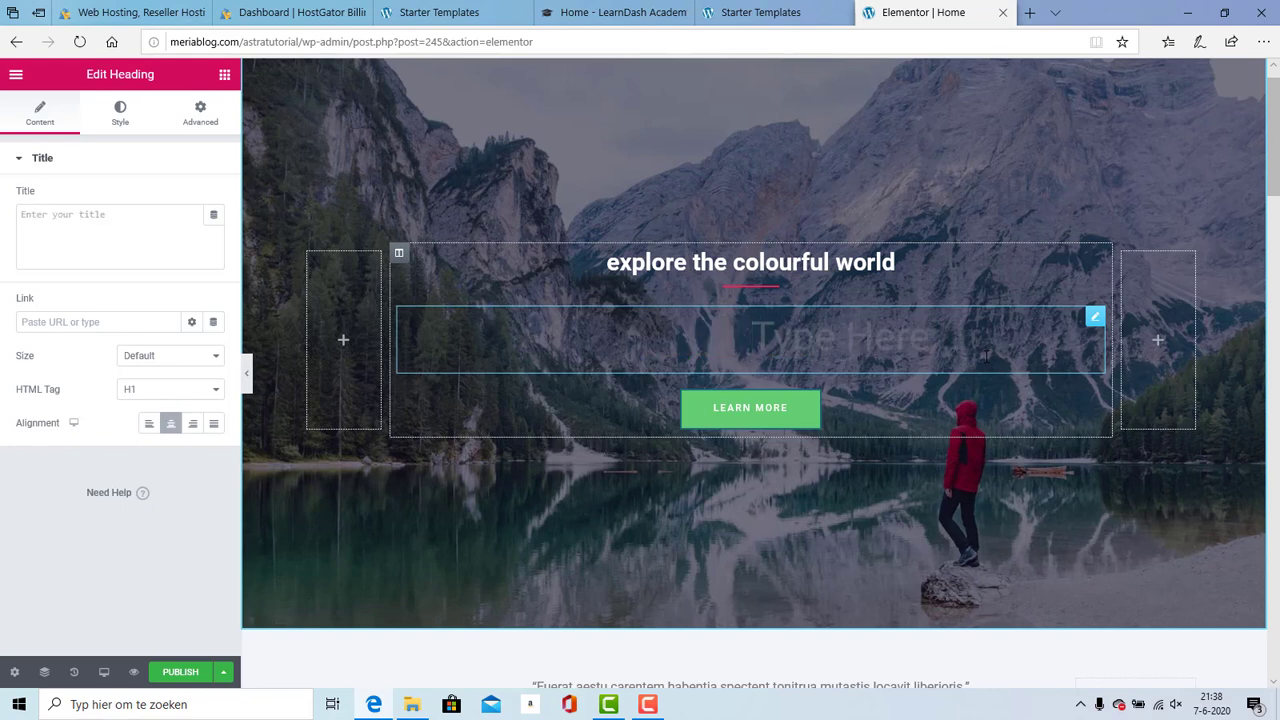
type("We Create Aweso")
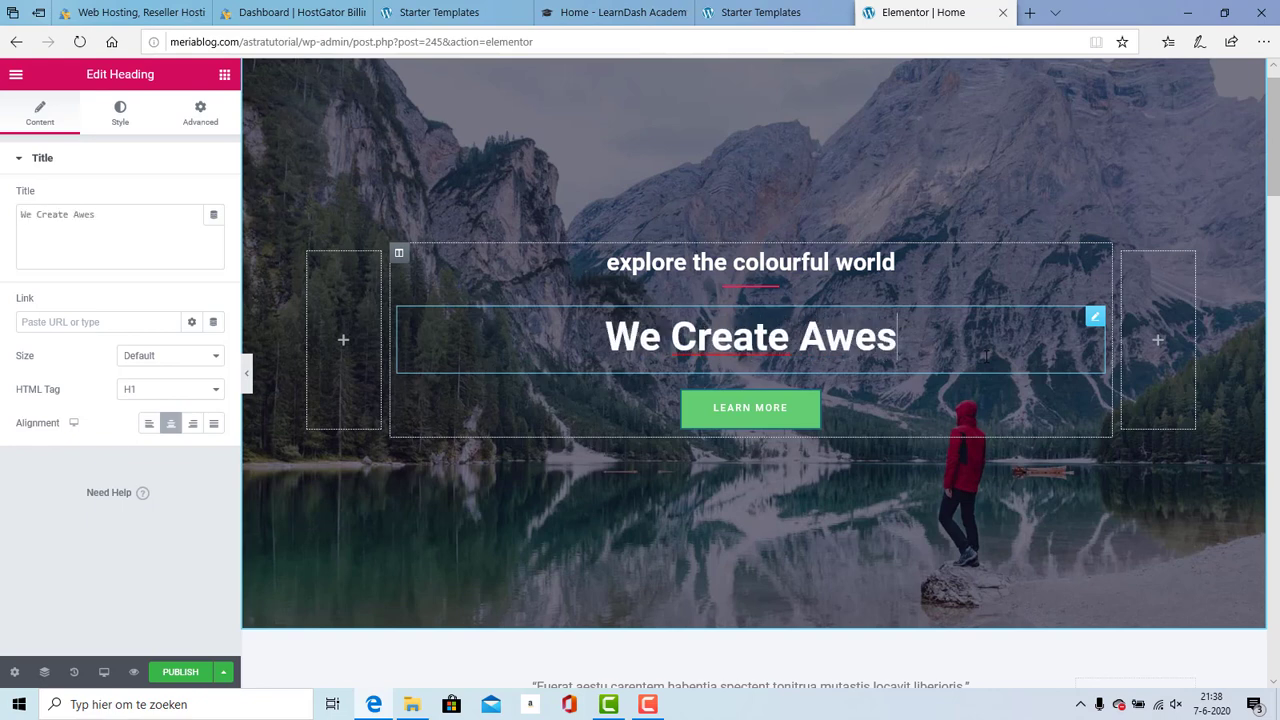
type("me Stuff")
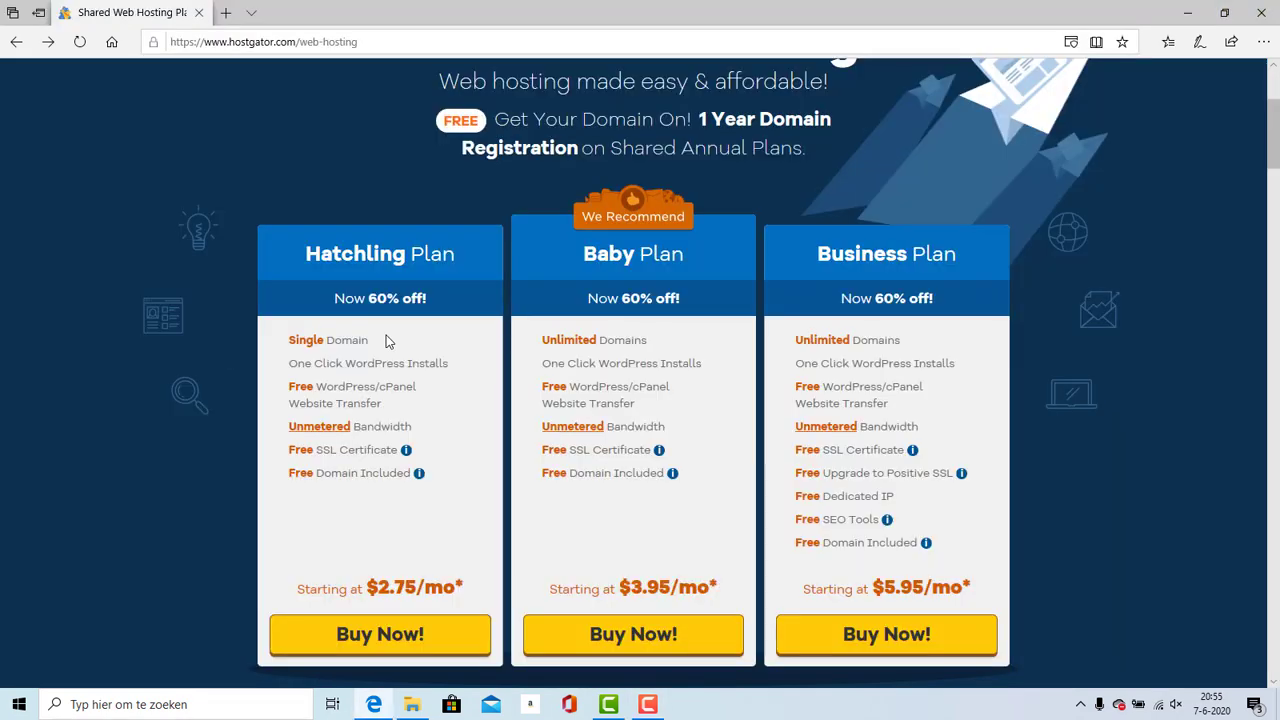
Step: Compare the Hatchling and Baby plans' domain features, then buy the Baby plan at $3.95/mo
left_click_drag(369, 340, 290, 342)
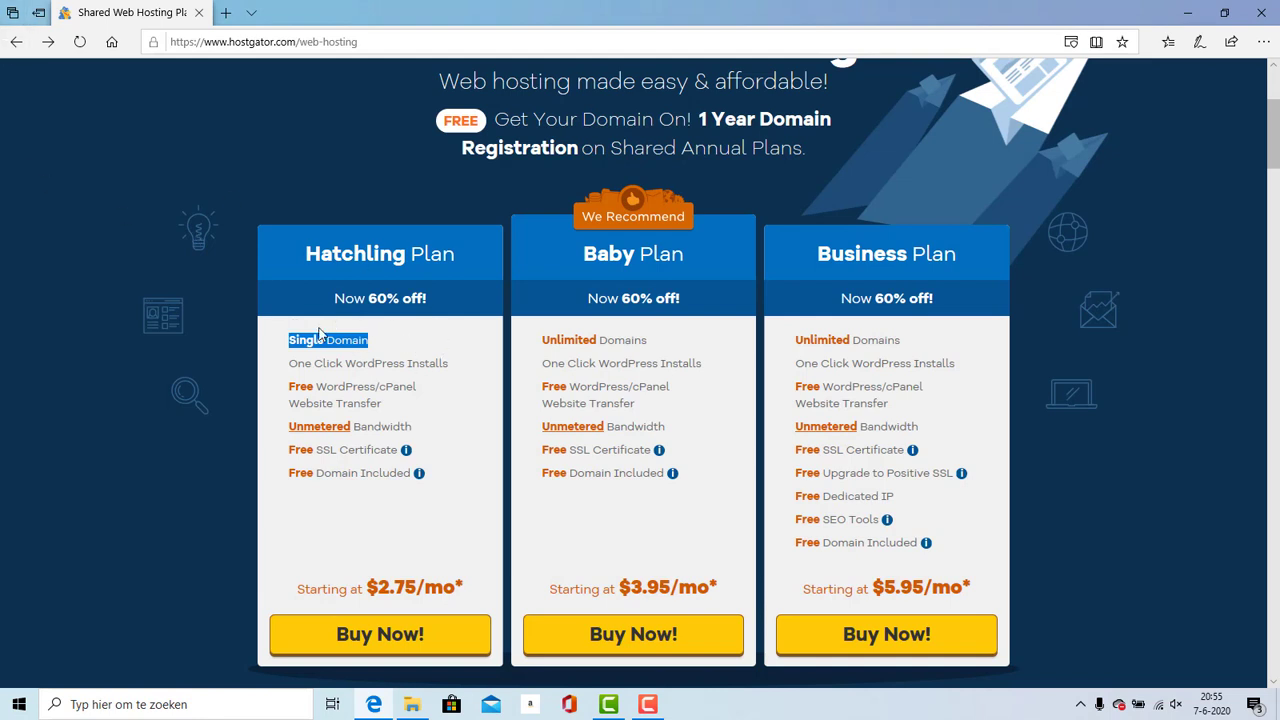
left_click(674, 327)
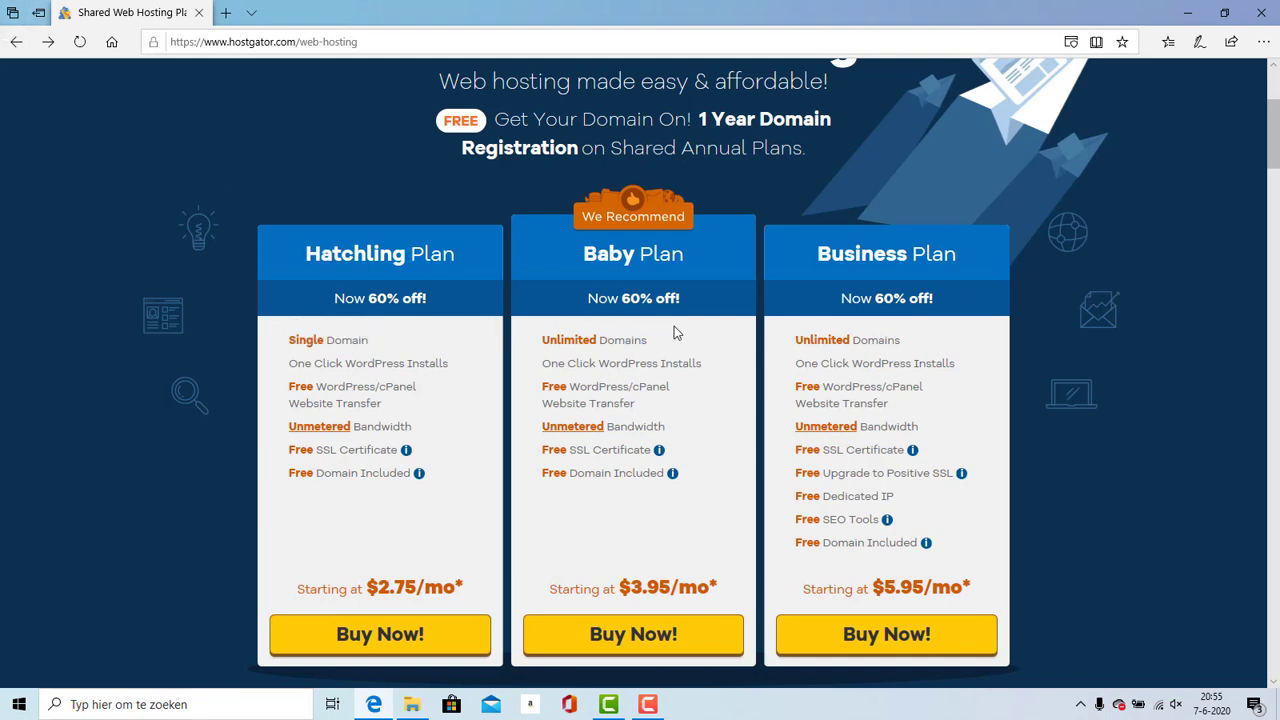
left_click_drag(627, 342, 555, 342)
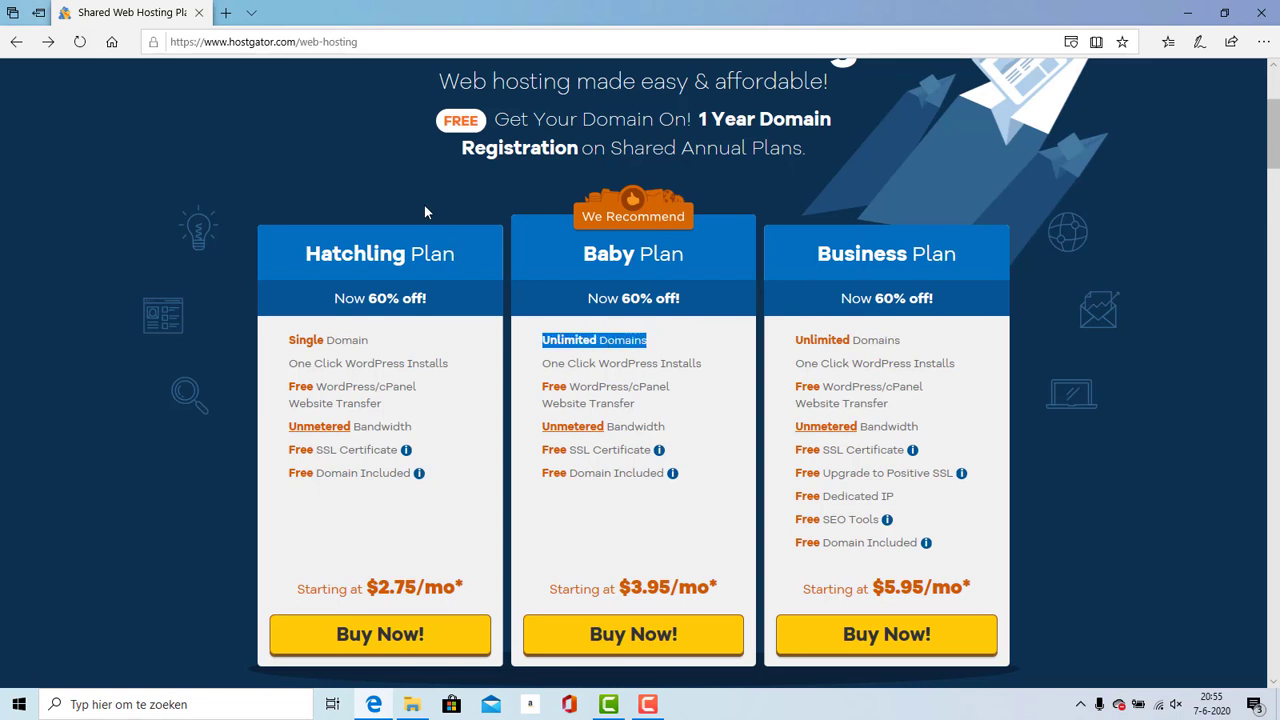
left_click(535, 264)
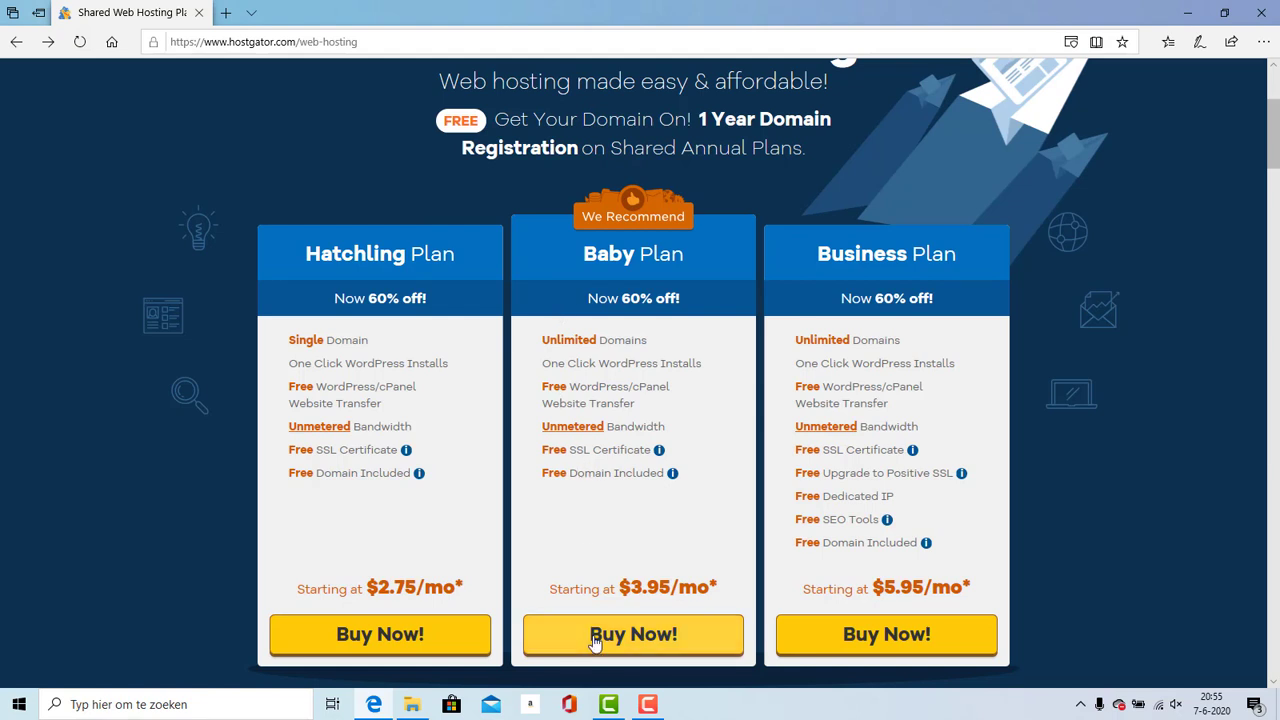
left_click(658, 642)
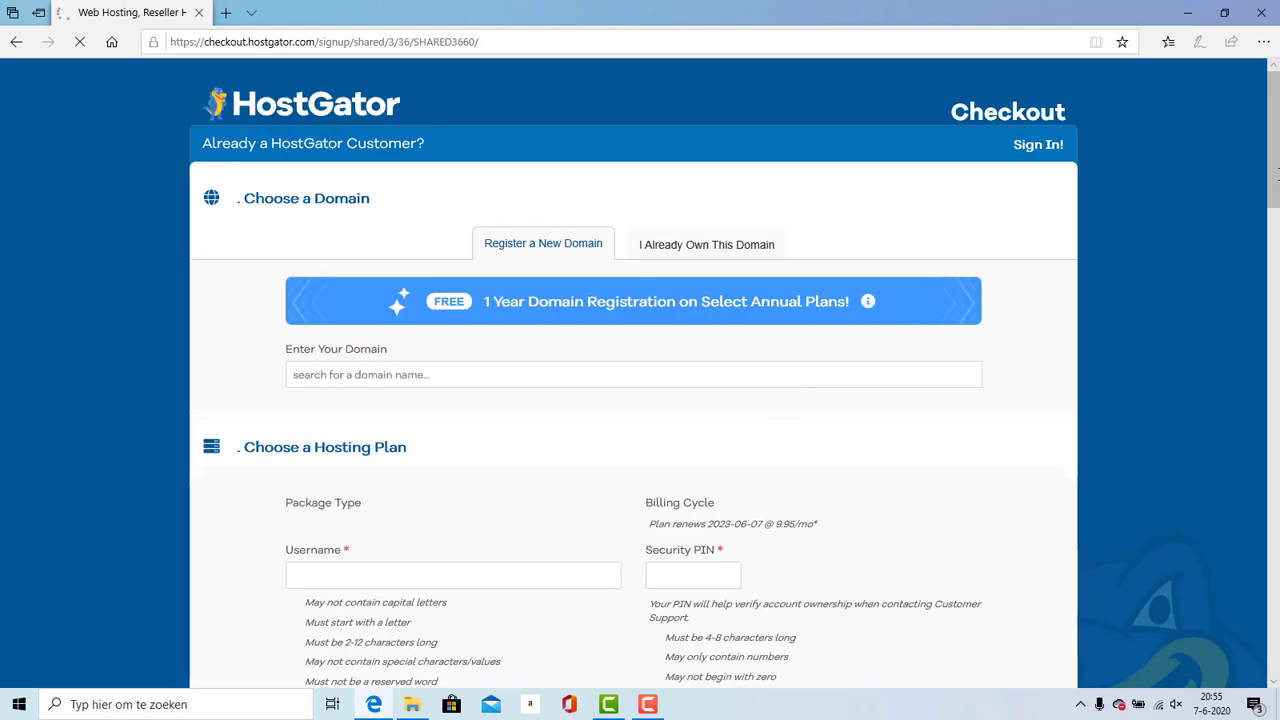
Step: Choose the '1 month @ $11.95/mo' billing cycle and scroll through the billing form
left_click_drag(1275, 160, 1275, 235)
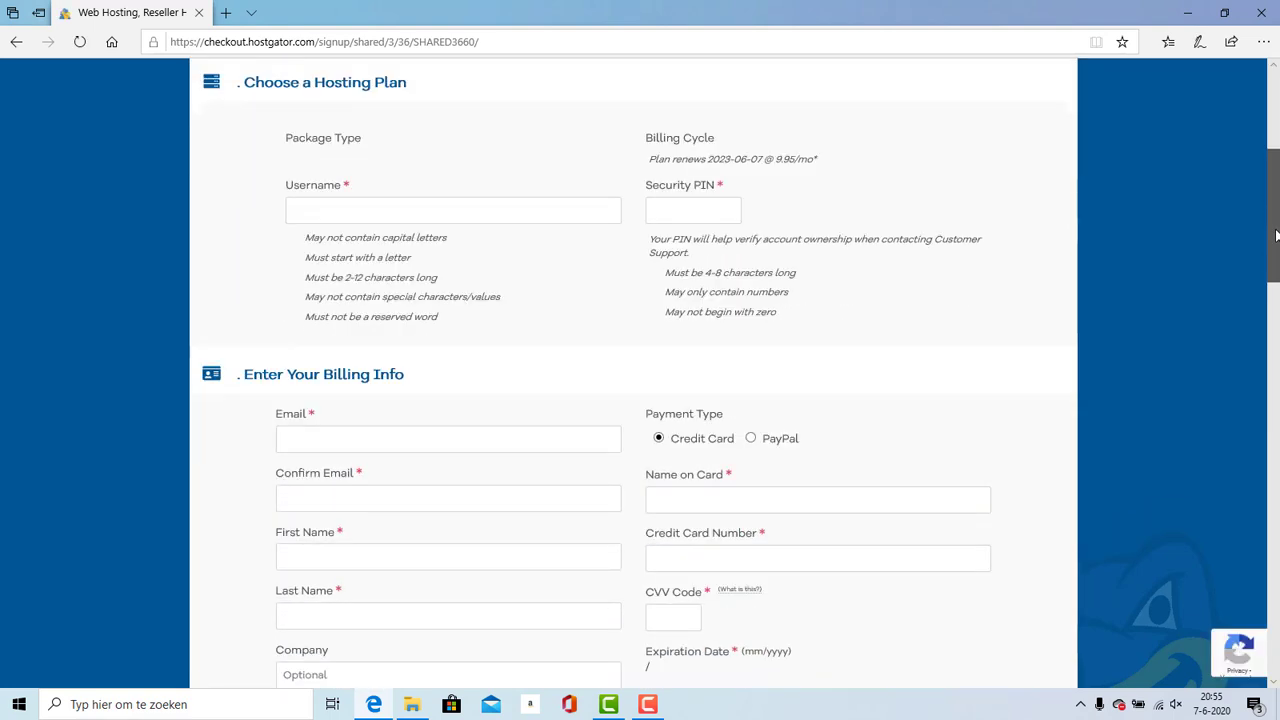
scroll(413, 168, "up", 1)
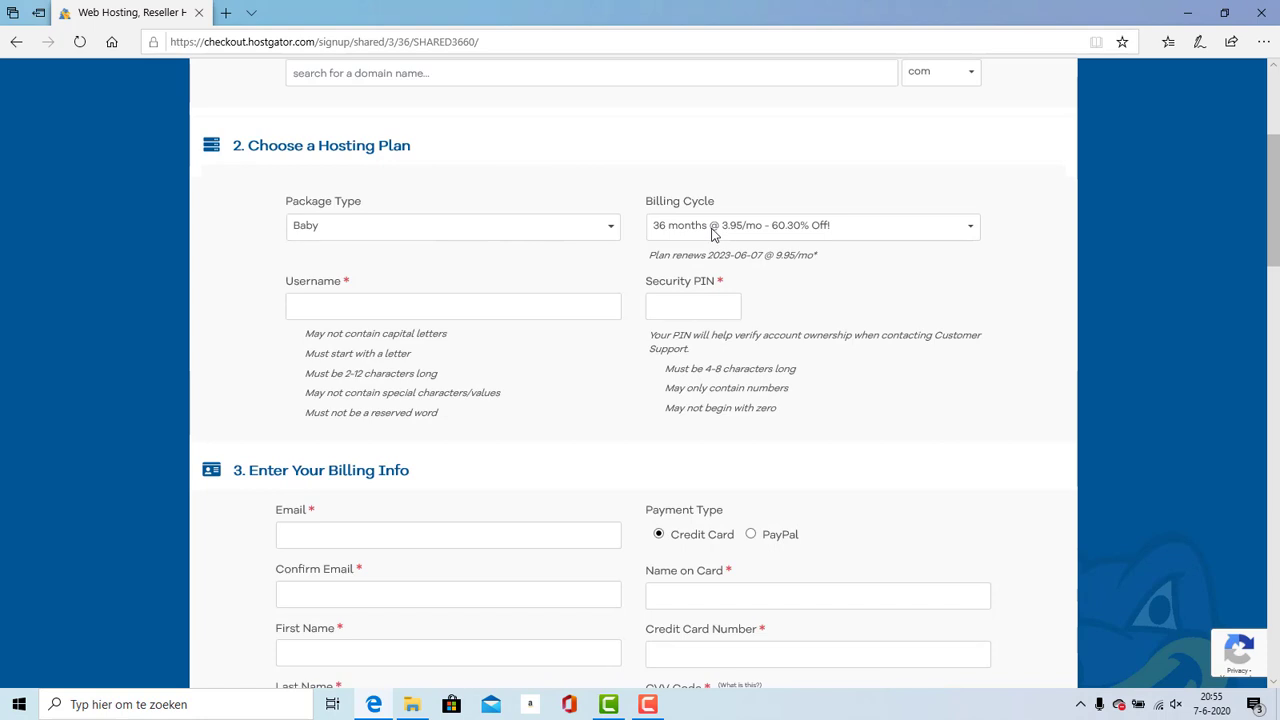
left_click(713, 234)
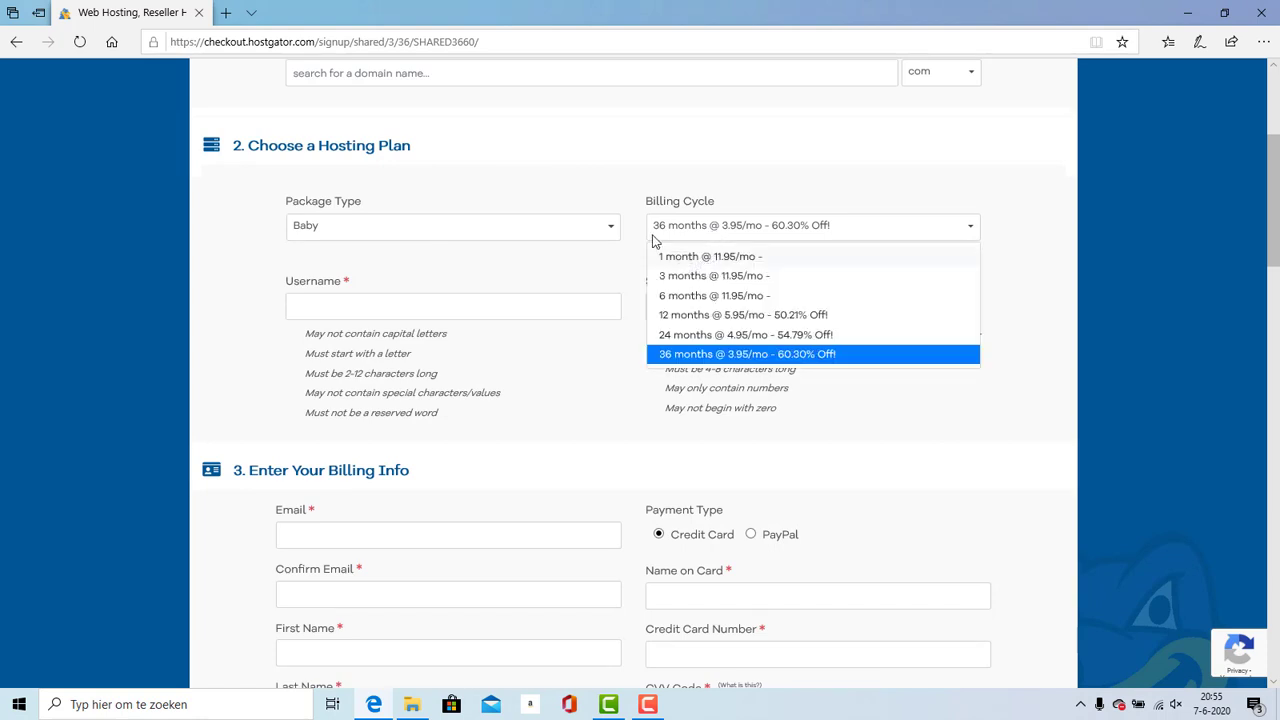
left_click(665, 253)
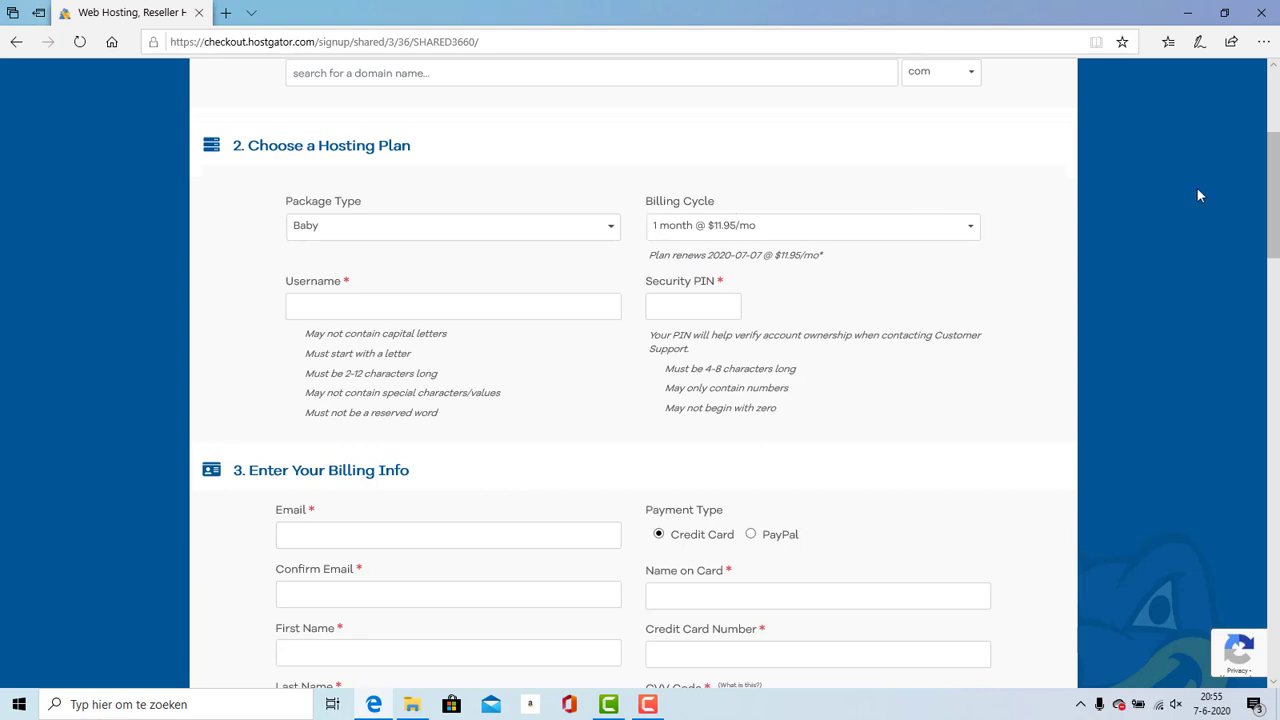
scroll(640, 400, "down", 3)
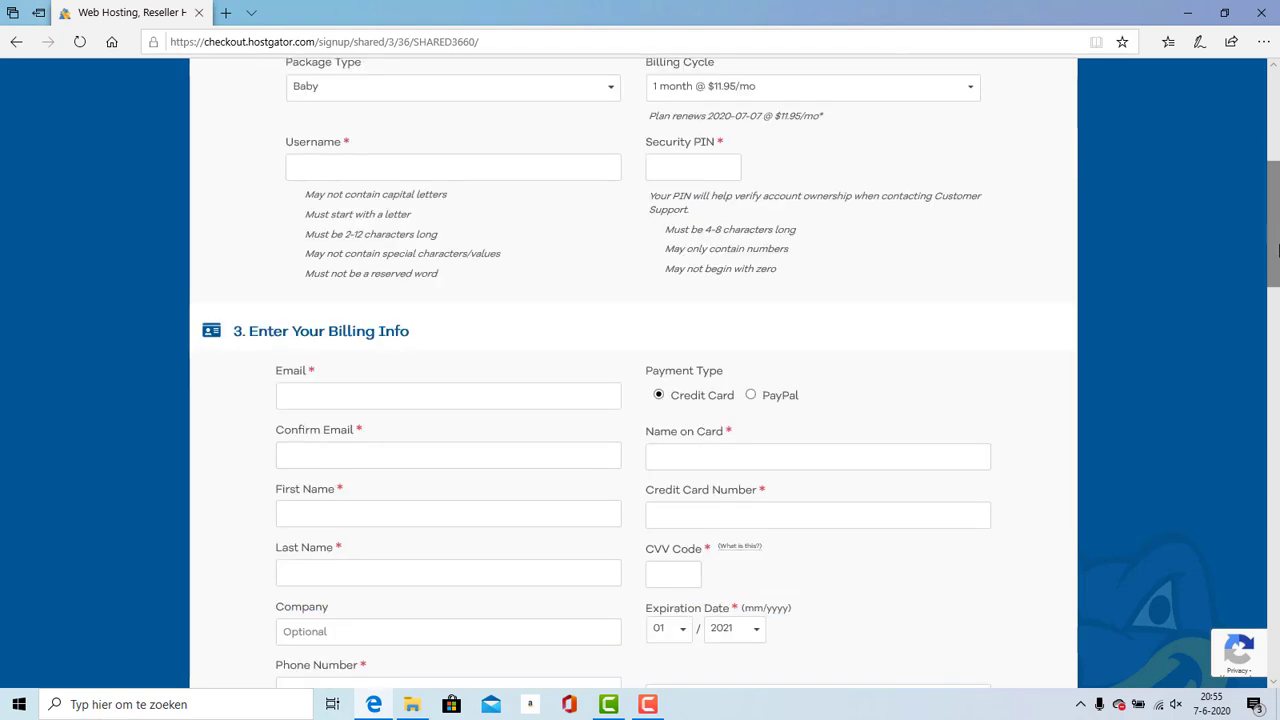
scroll(1277, 345, "down", 3)
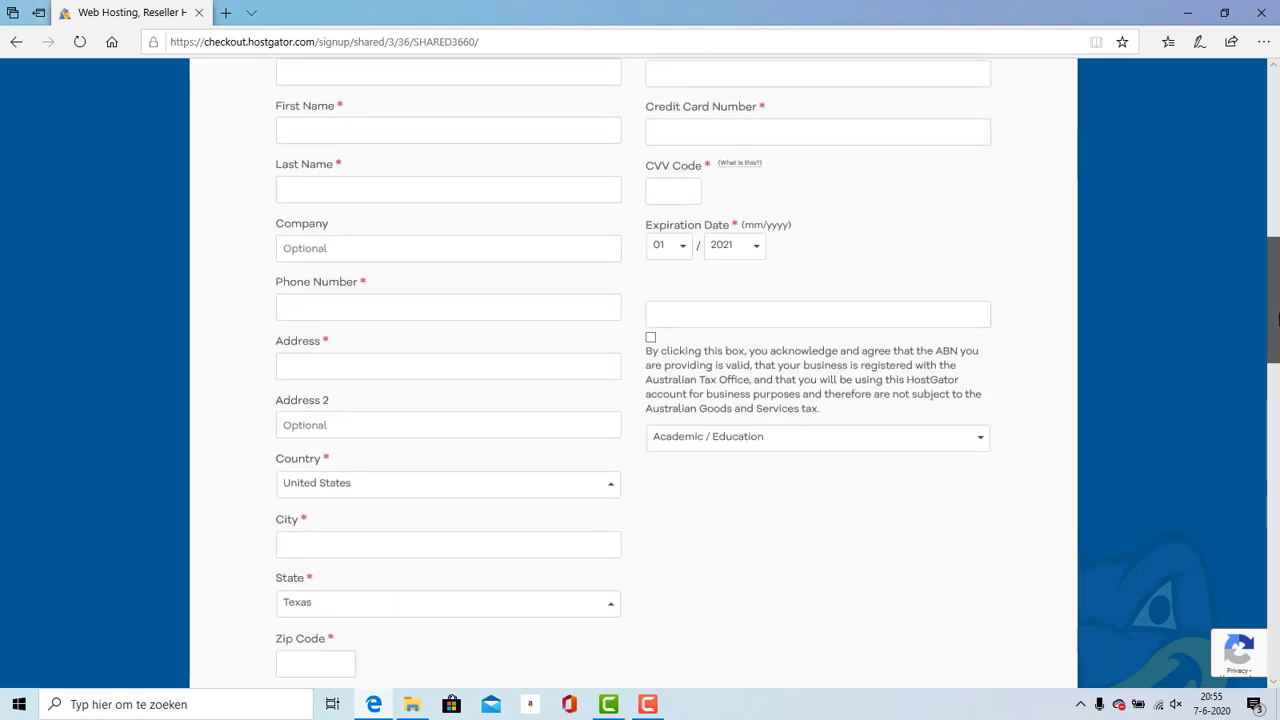
left_click_drag(1277, 345, 1278, 427)
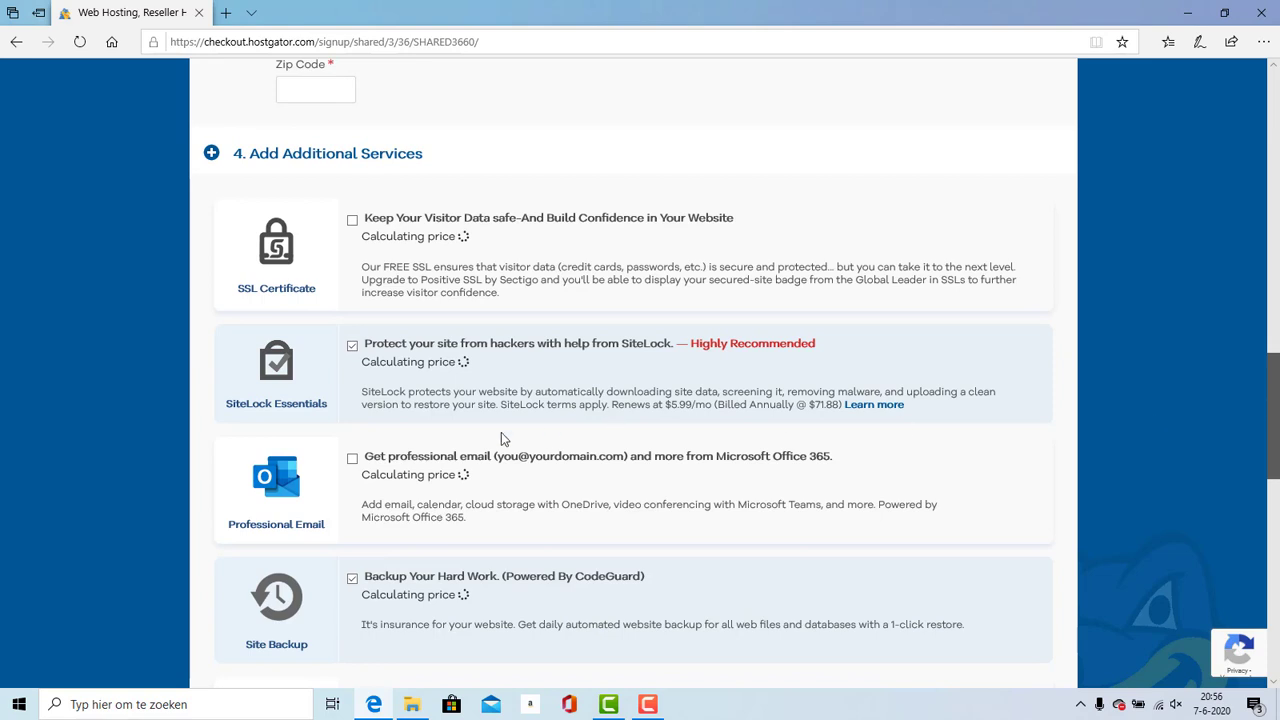
Step: Untick the Site Backup (CodeGuard) add-on and scroll down to the coupon and order details
left_click(352, 578)
left_click(352, 580)
left_click(352, 580)
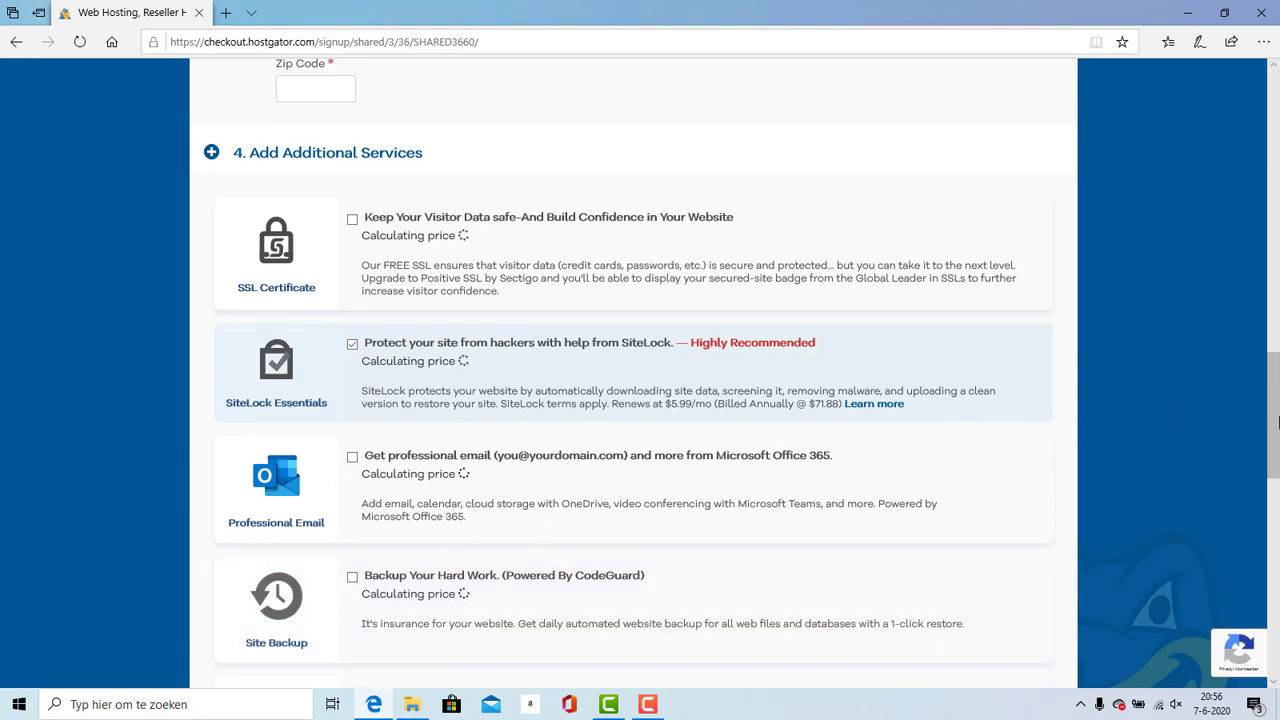
left_click_drag(1277, 422, 1262, 522)
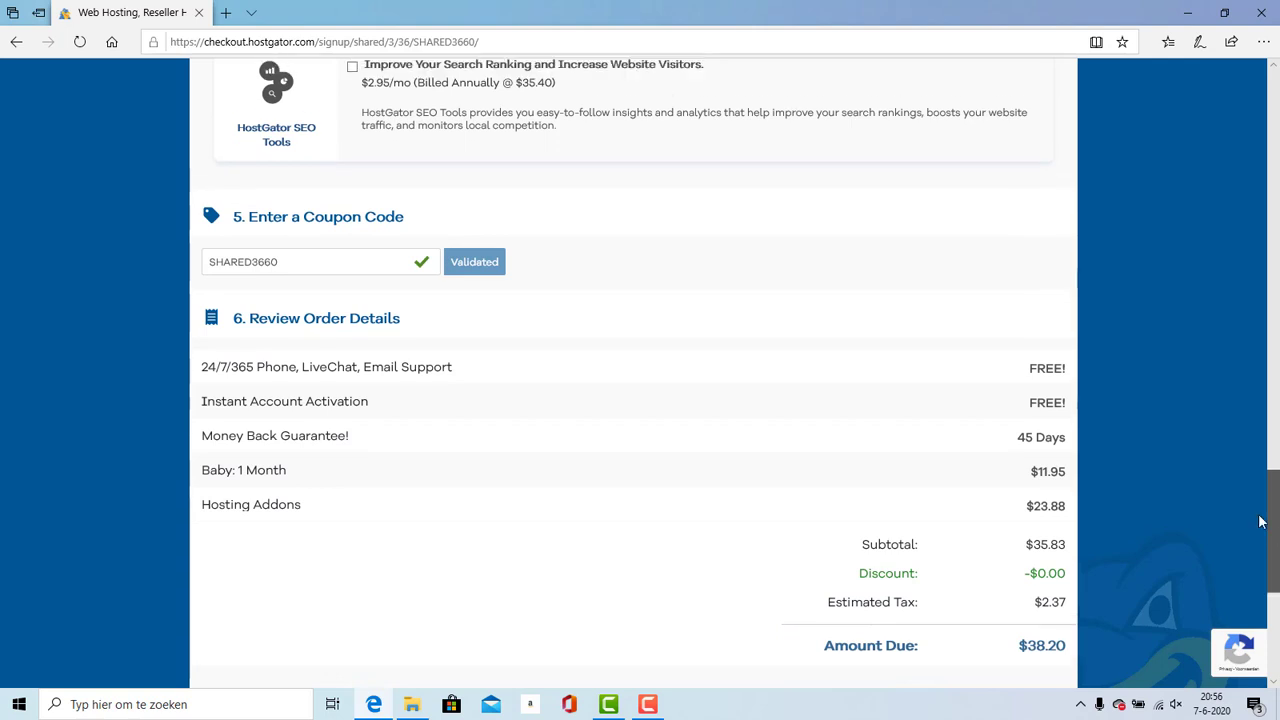
Step: Replace coupon SHARED3660 with JARROD26 and validate it, cutting the amount due to $25.46
double_click(212, 271)
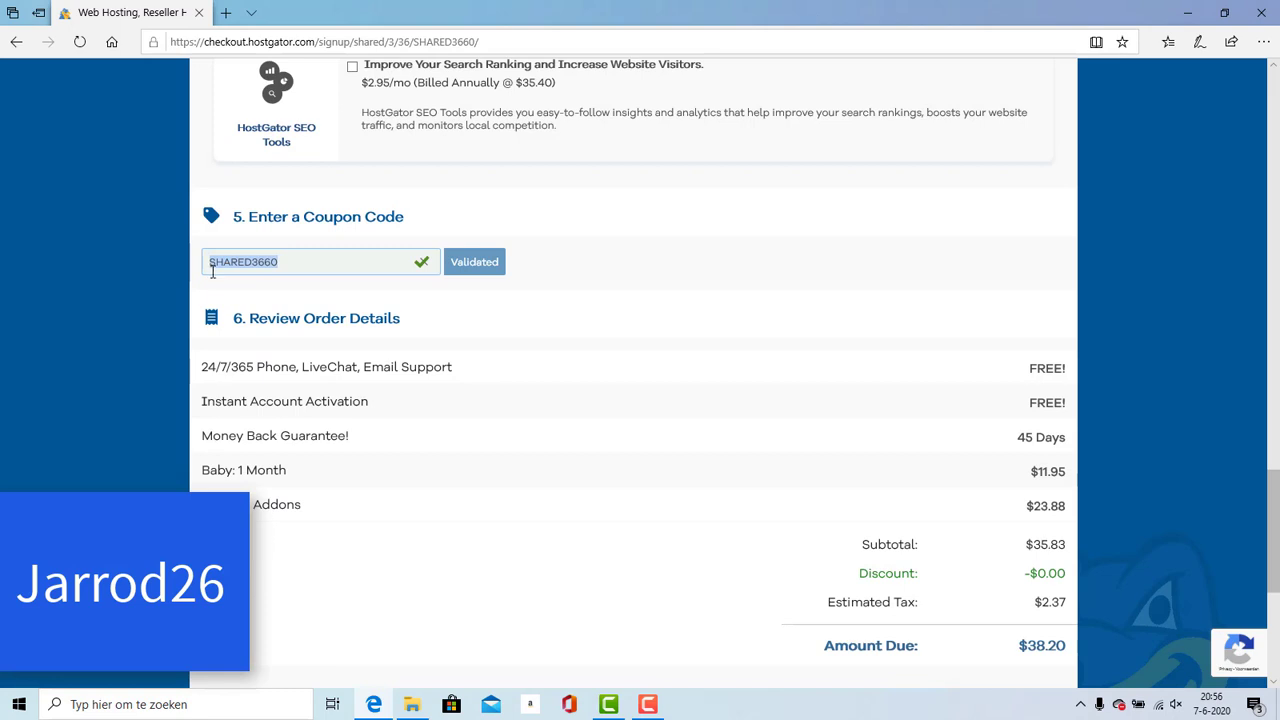
key("BackSpace")
type("JARROD2")
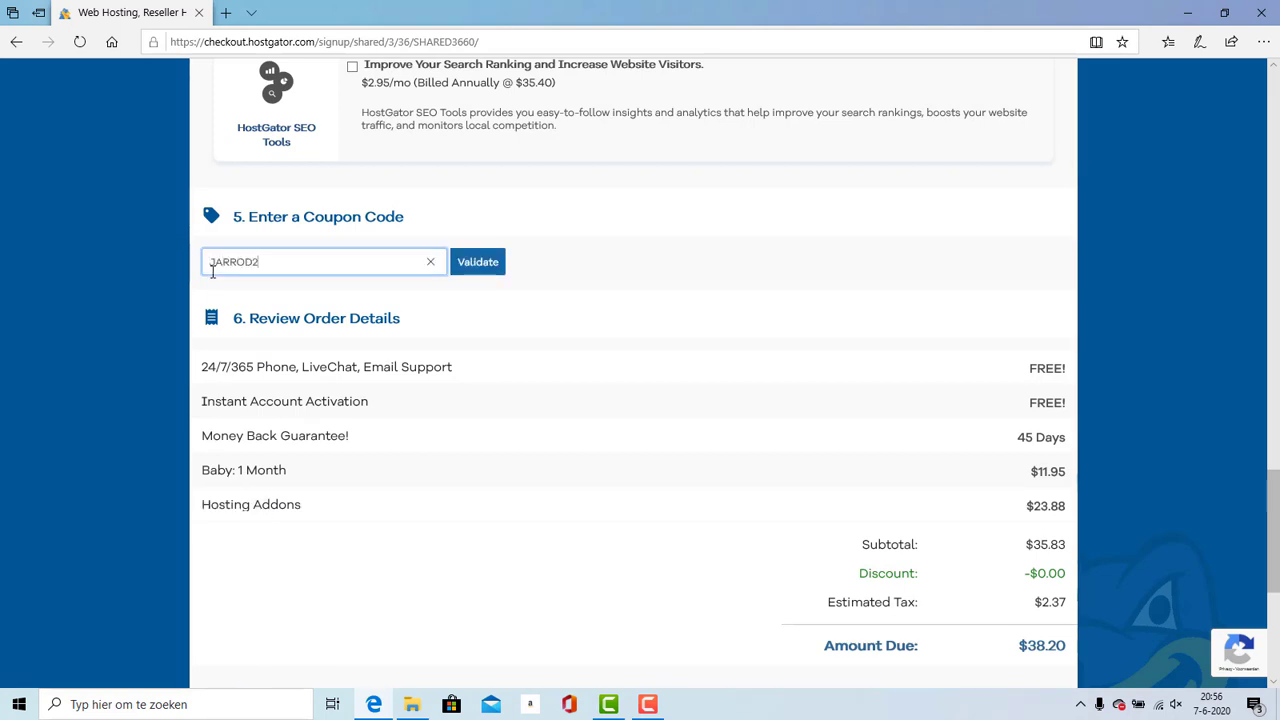
type("6")
left_click(477, 264)
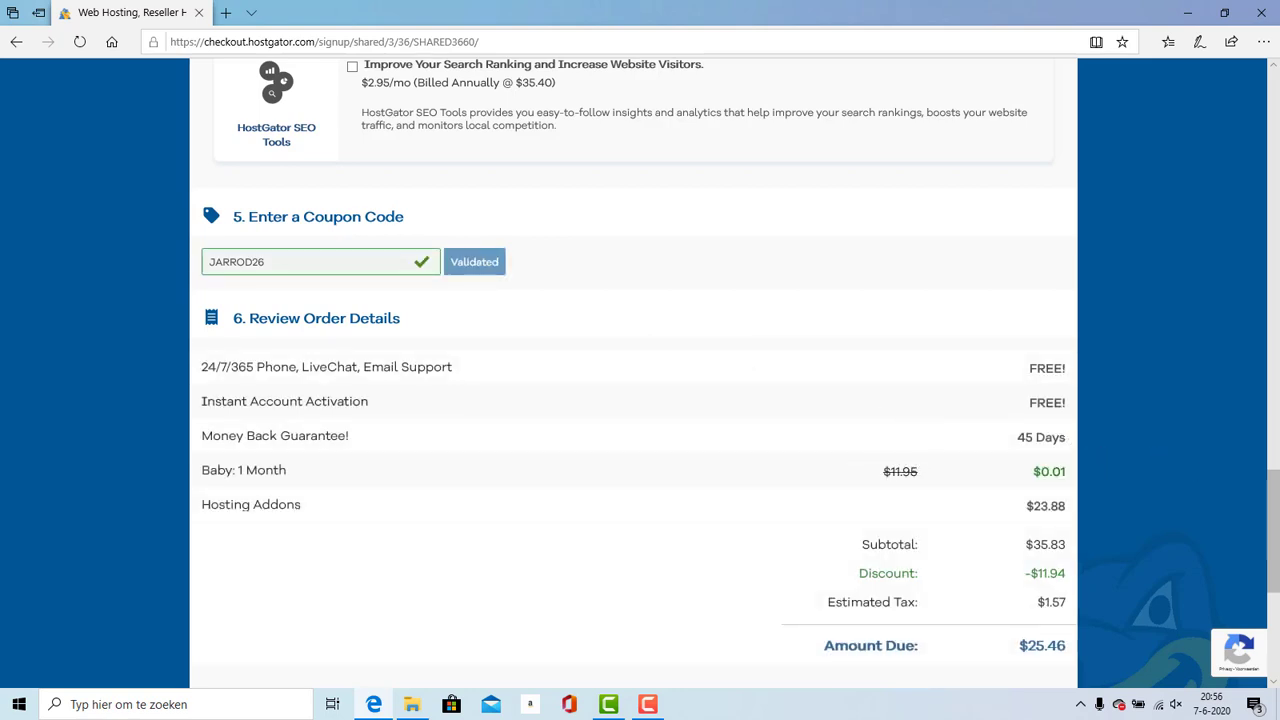
left_click_drag(1277, 526, 1274, 570)
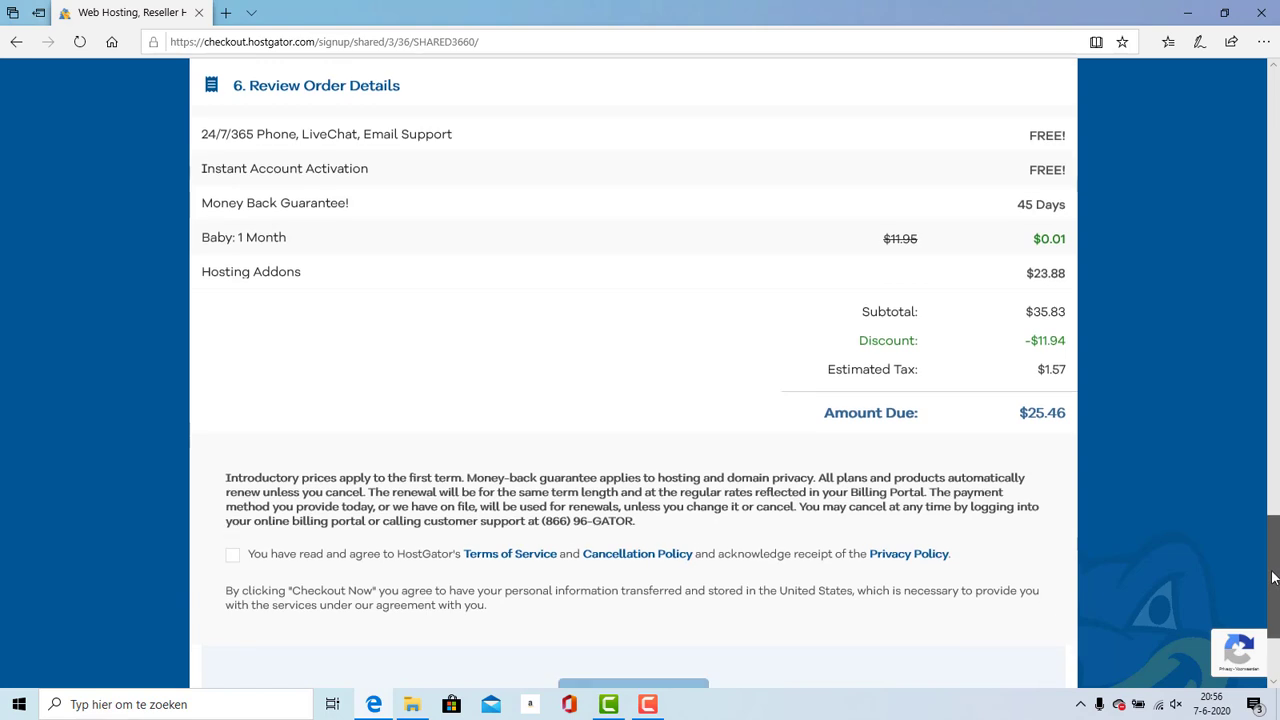
Step: Tick the Terms of Service and cancellation policy agreement, then scroll back to Additional Services
left_click_drag(1274, 570, 1274, 590)
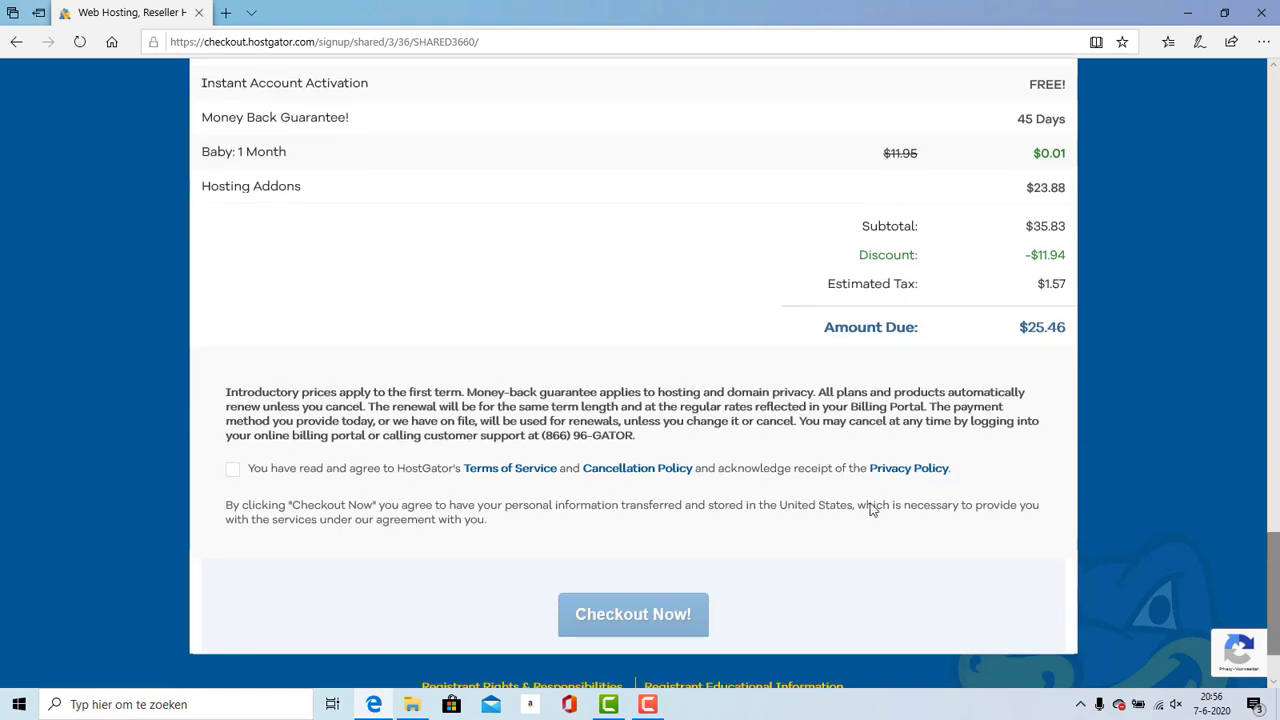
left_click(252, 470)
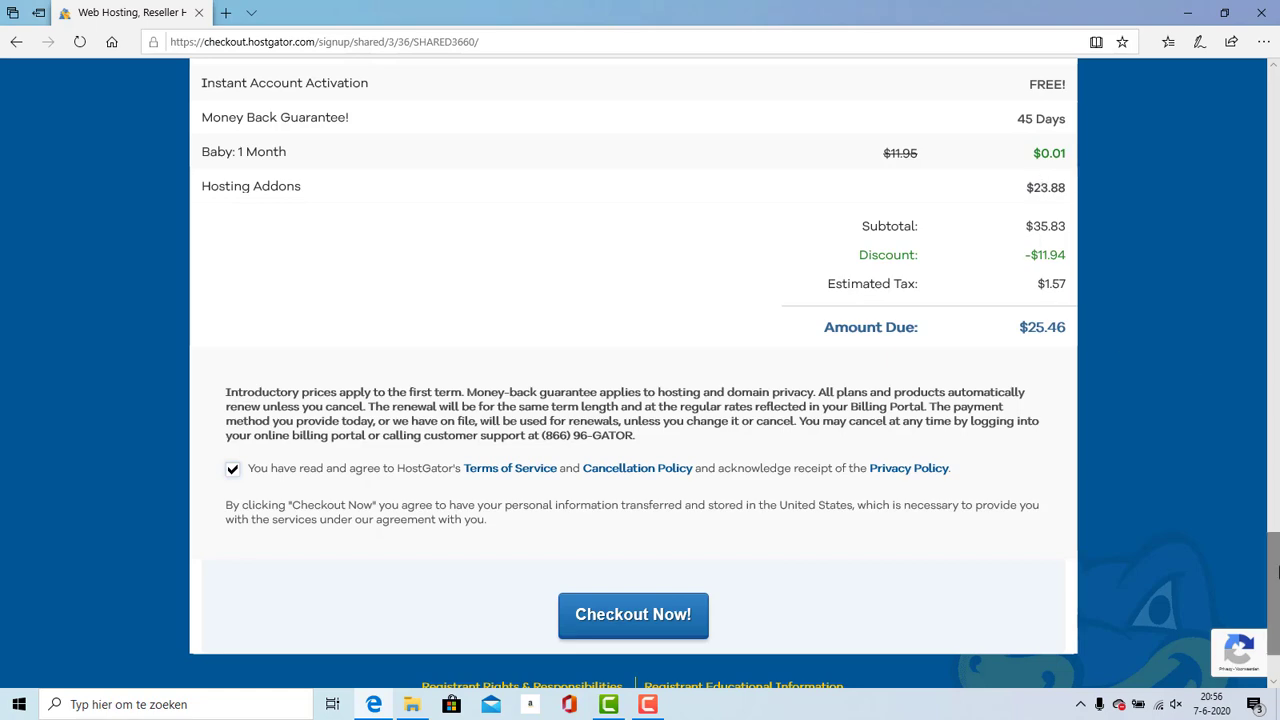
left_click_drag(1275, 549, 1227, 359)
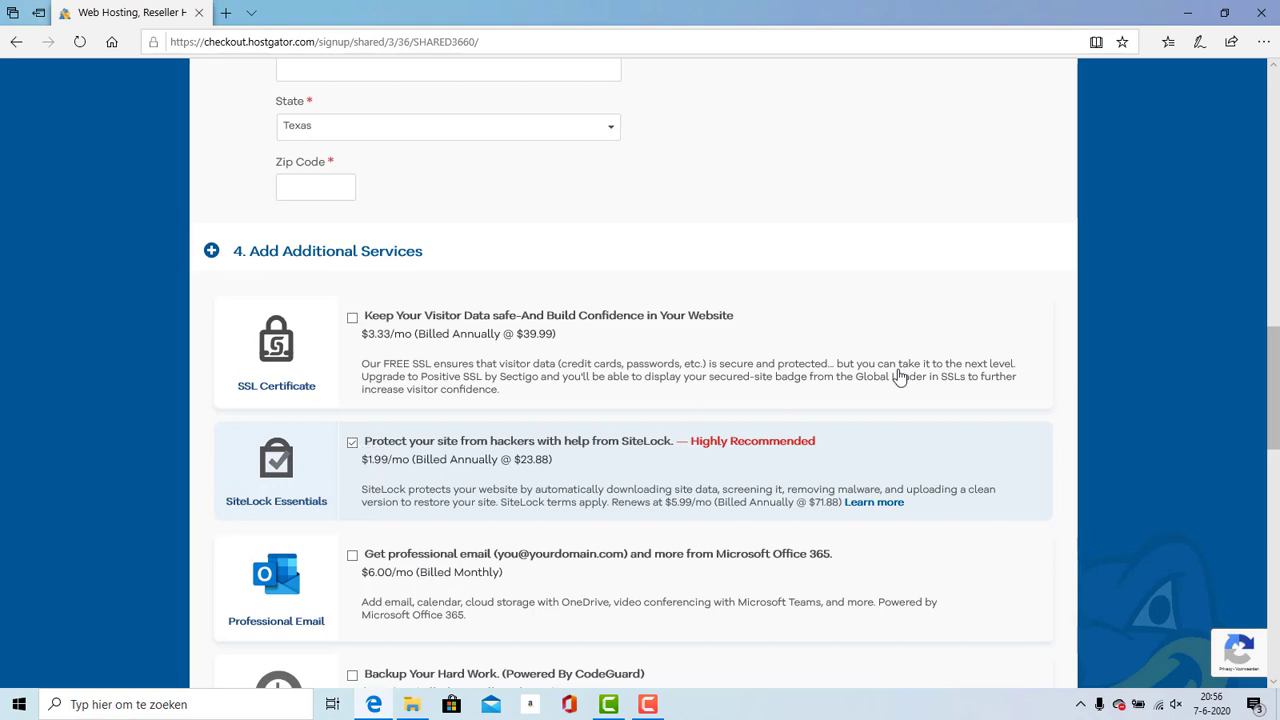
Step: Untick the SiteLock Essentials add-on and scroll further down the order
left_click(350, 445)
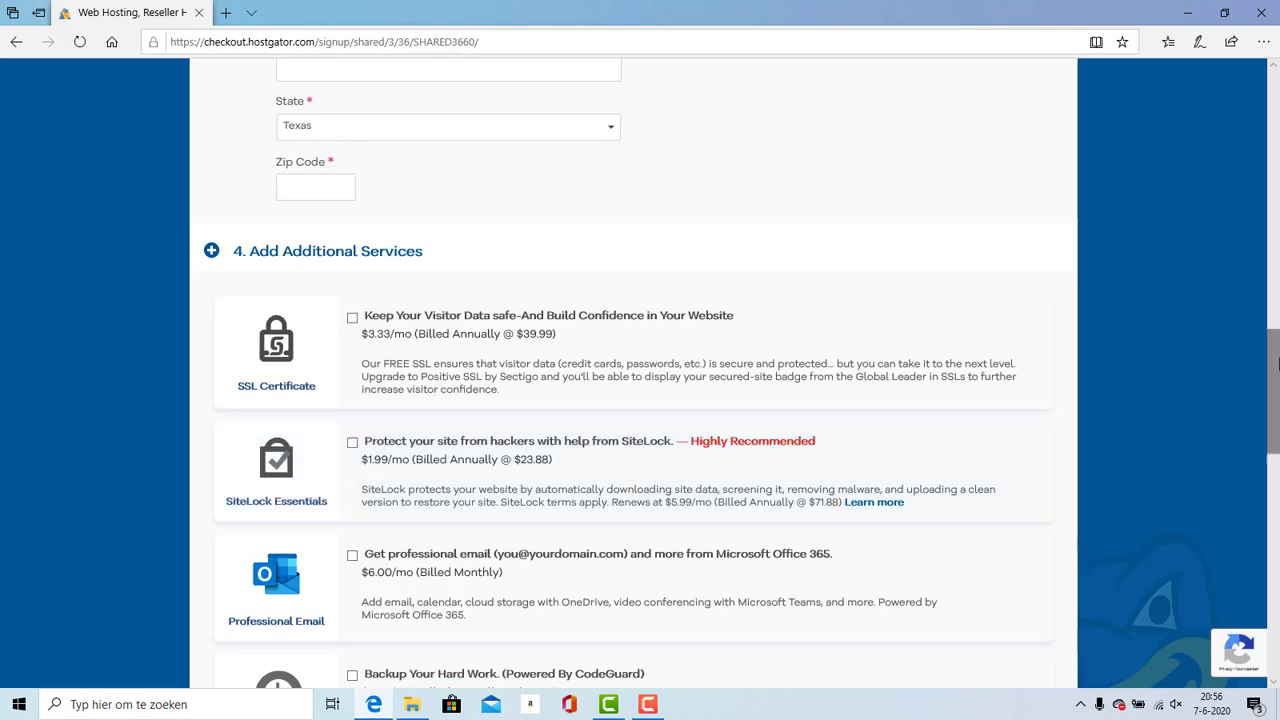
left_click_drag(1277, 367, 1277, 568)
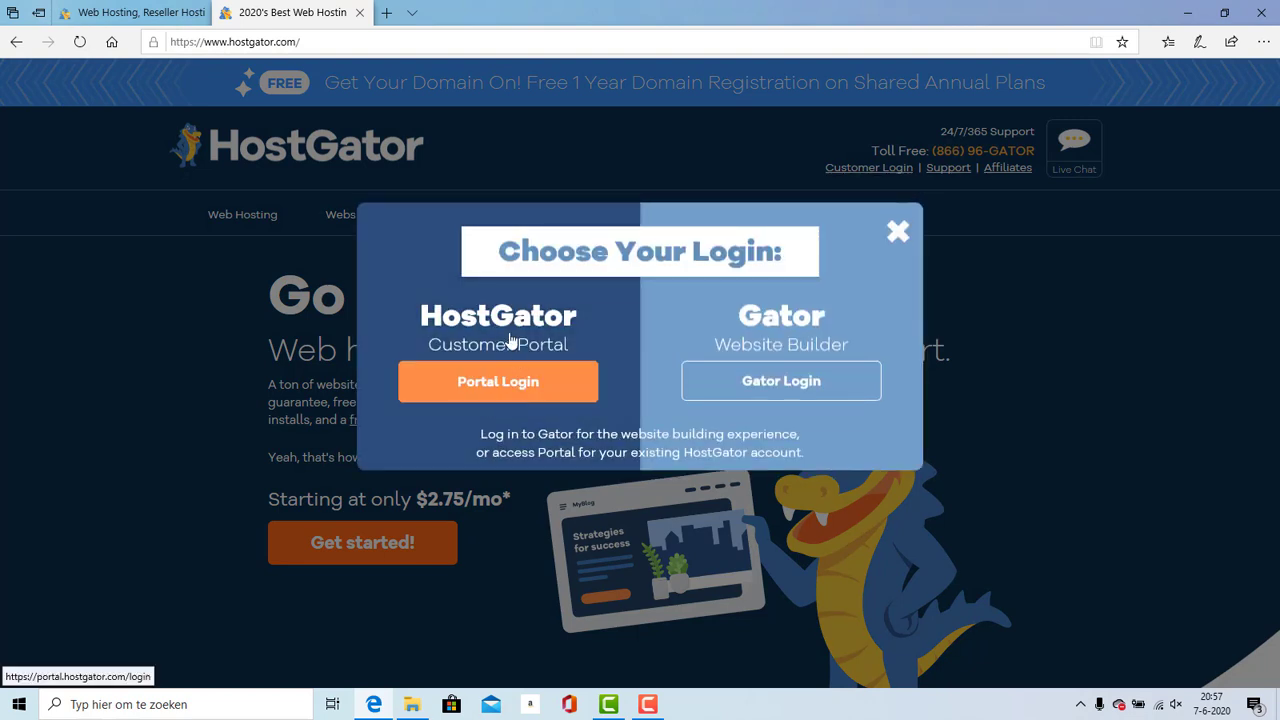
Step: Choose Portal Login to reach the customer portal Sign In page
left_click(476, 400)
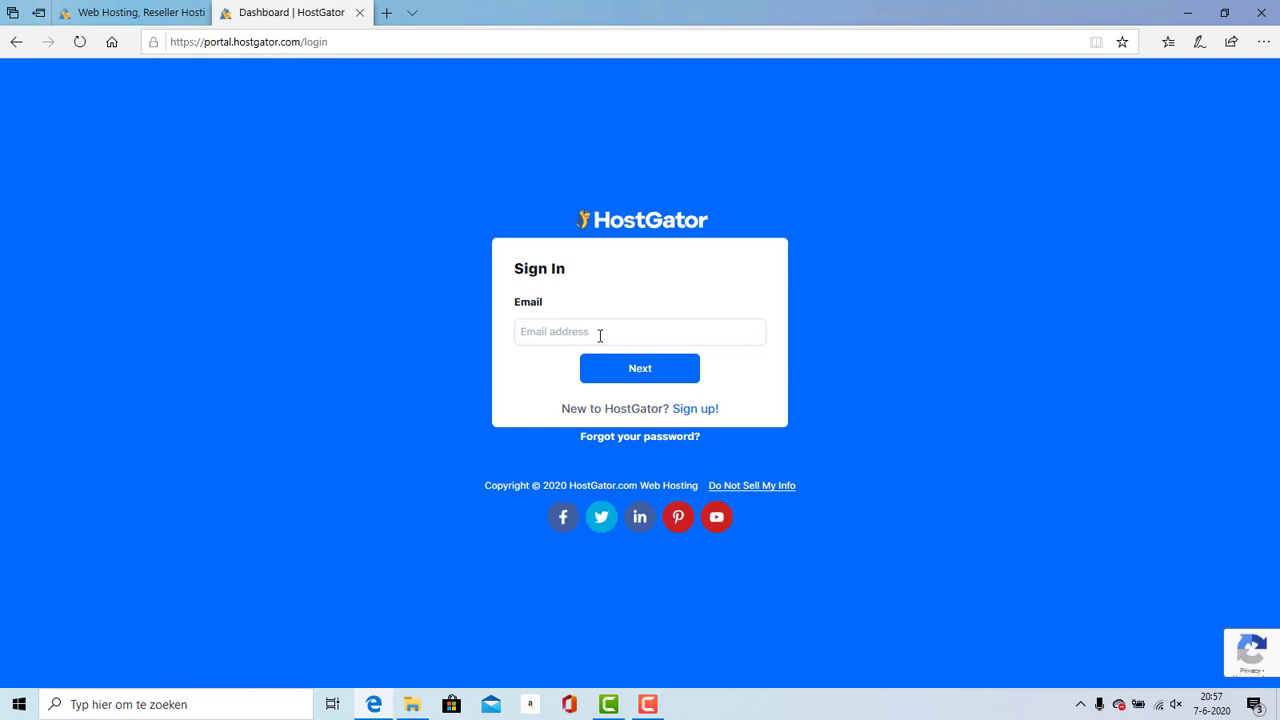
Step: Sign in with the account email and password, then open cPanel from the dashboard
left_click(544, 332)
left_click(648, 704)
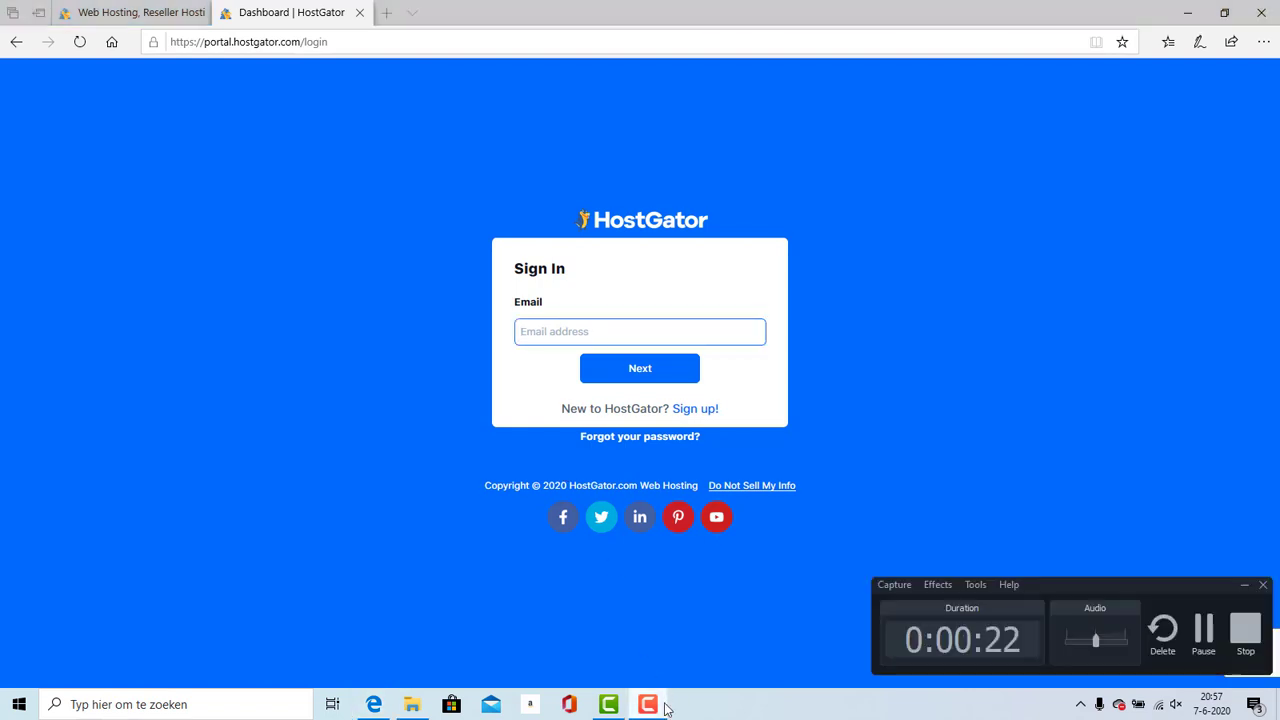
left_click(1248, 630)
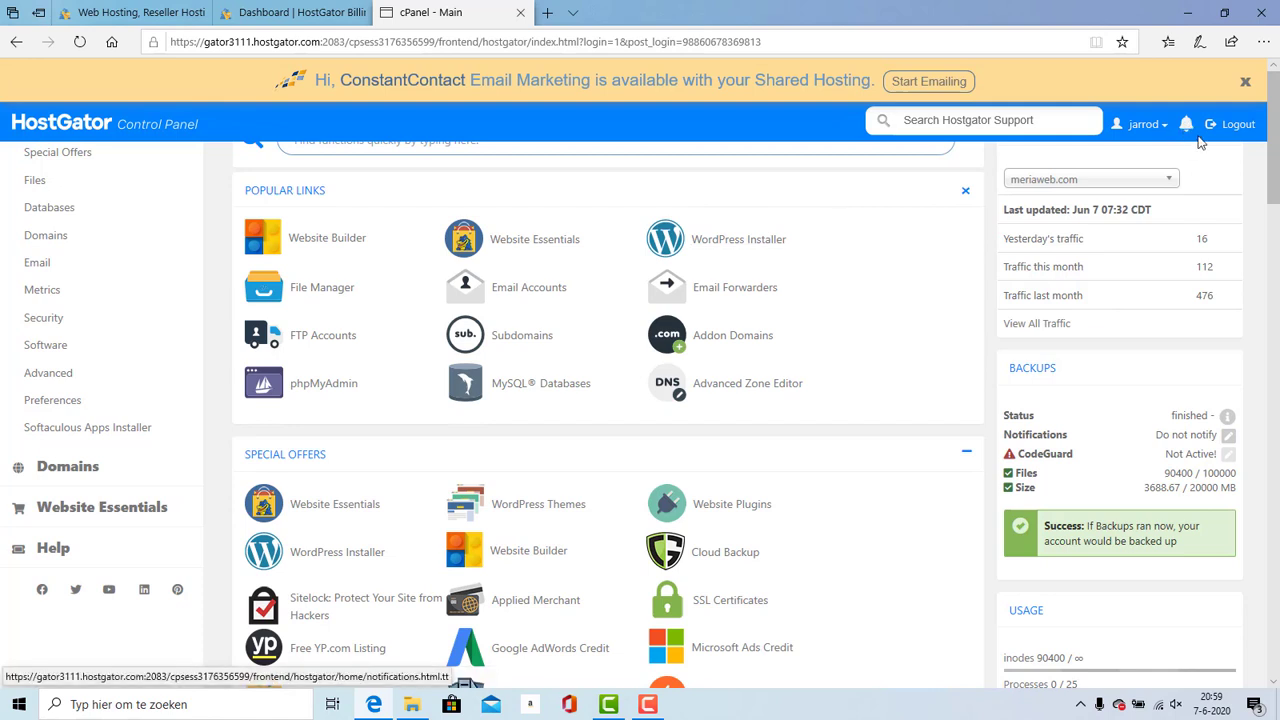
Step: Open the WordPress Installer with domain meriablog.com and directory astratutorial
left_click(1245, 83)
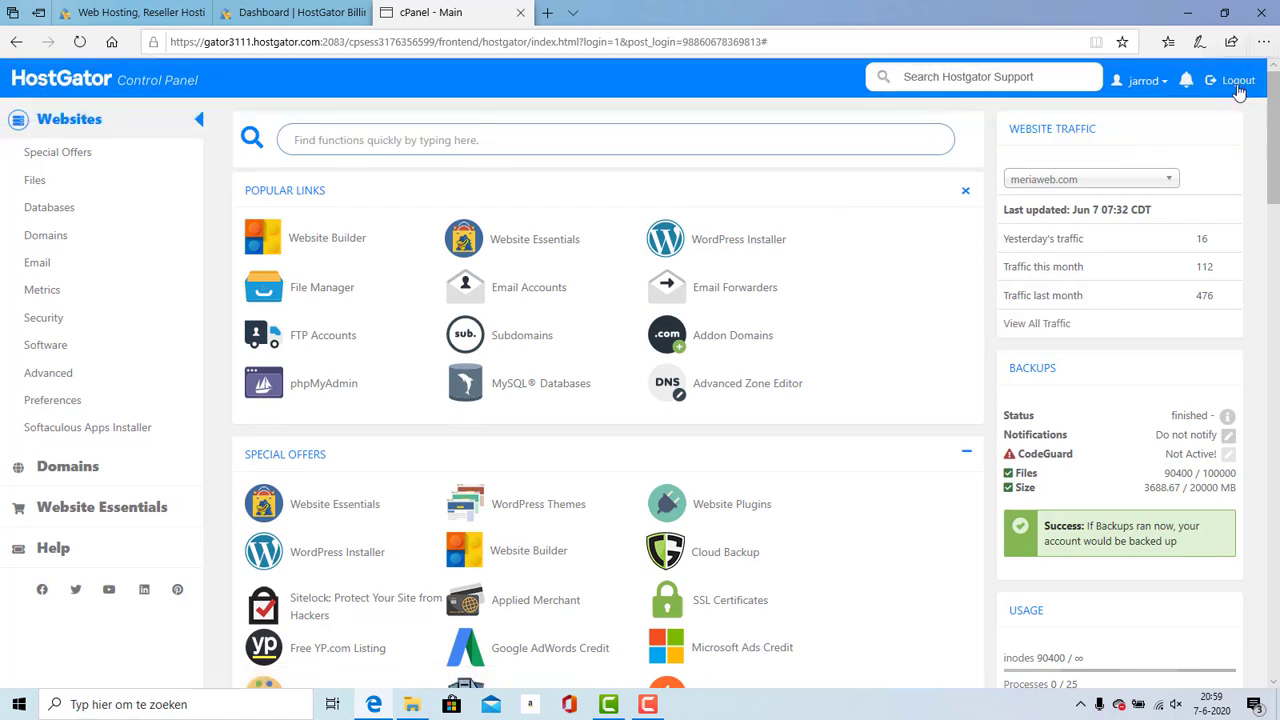
left_click(712, 246)
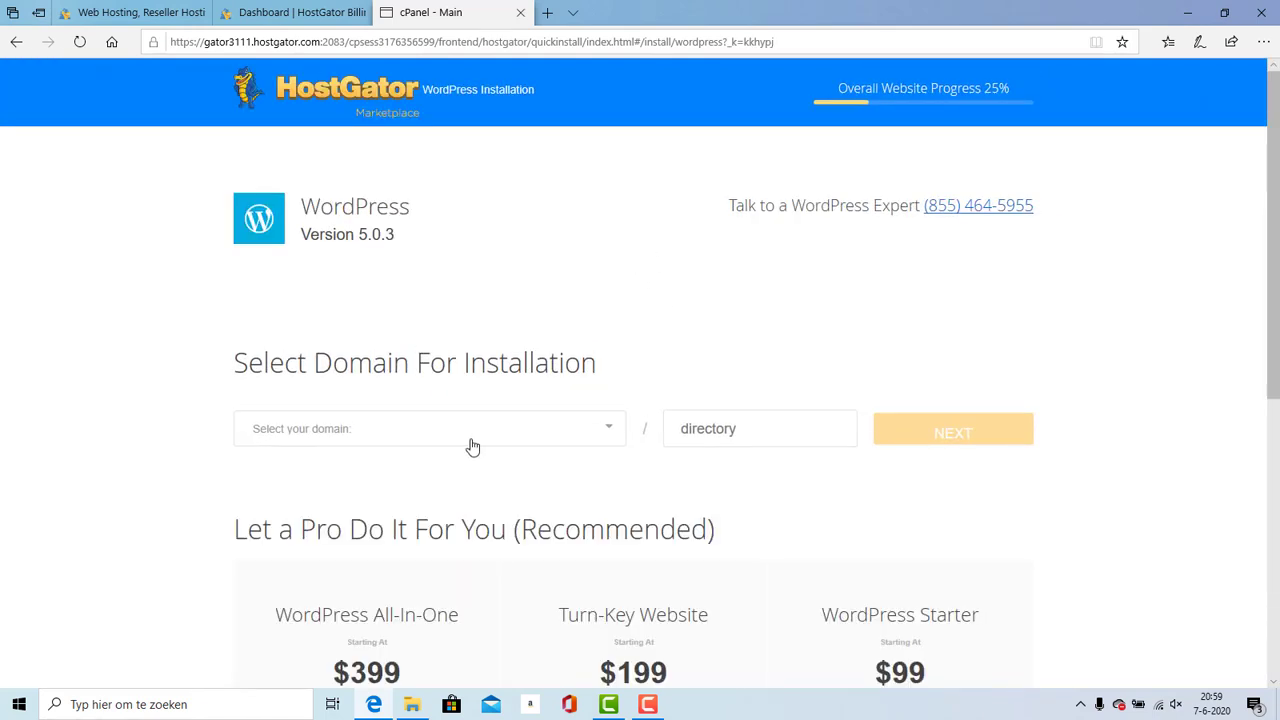
left_click(472, 447)
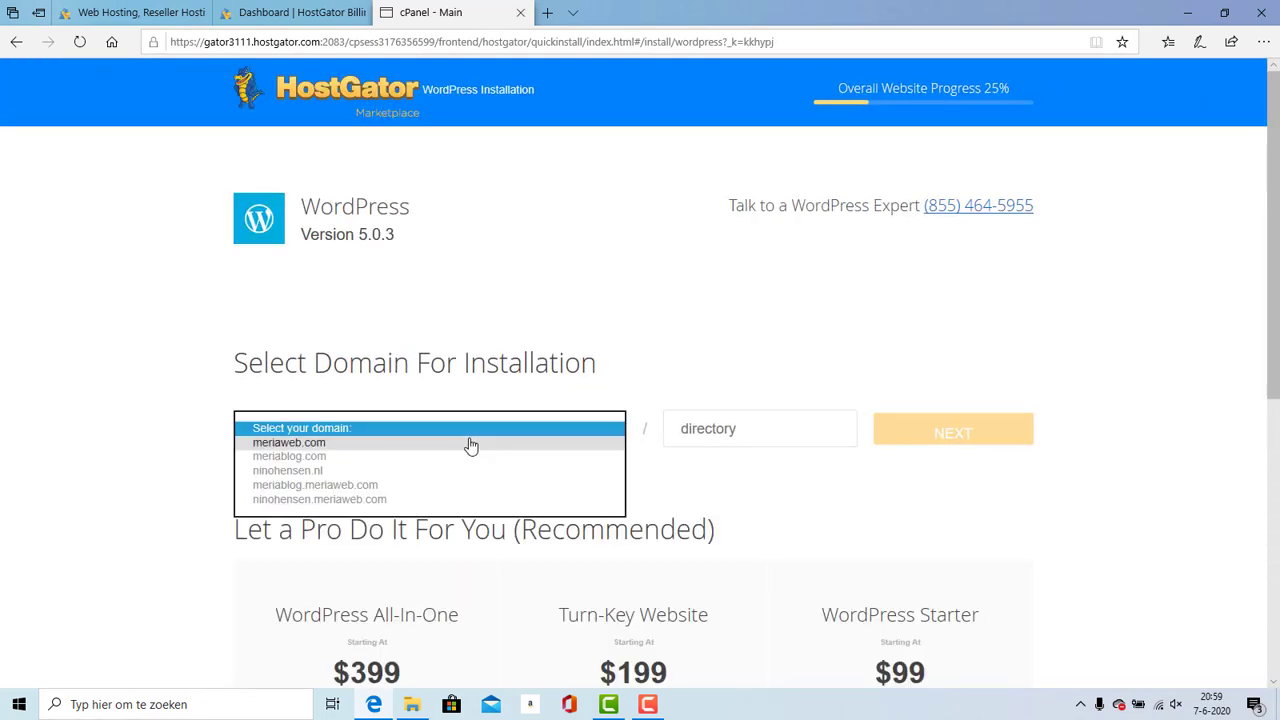
left_click(372, 457)
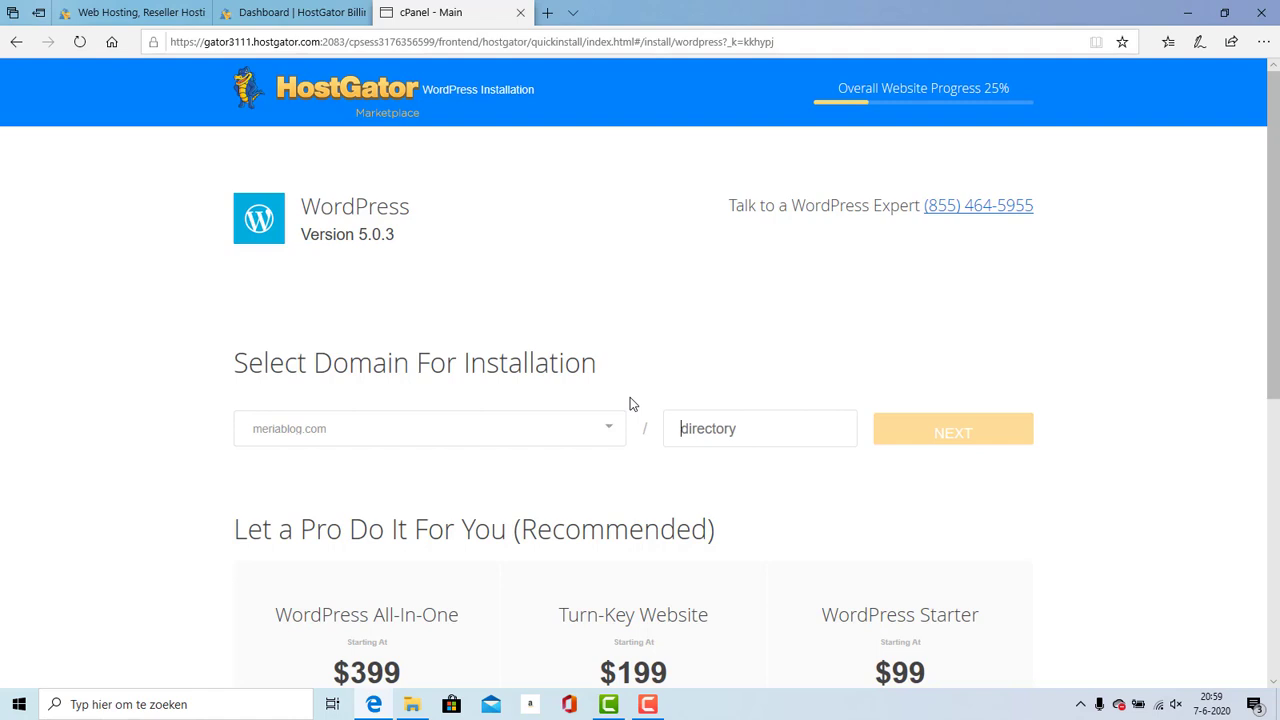
type("astratutorial")
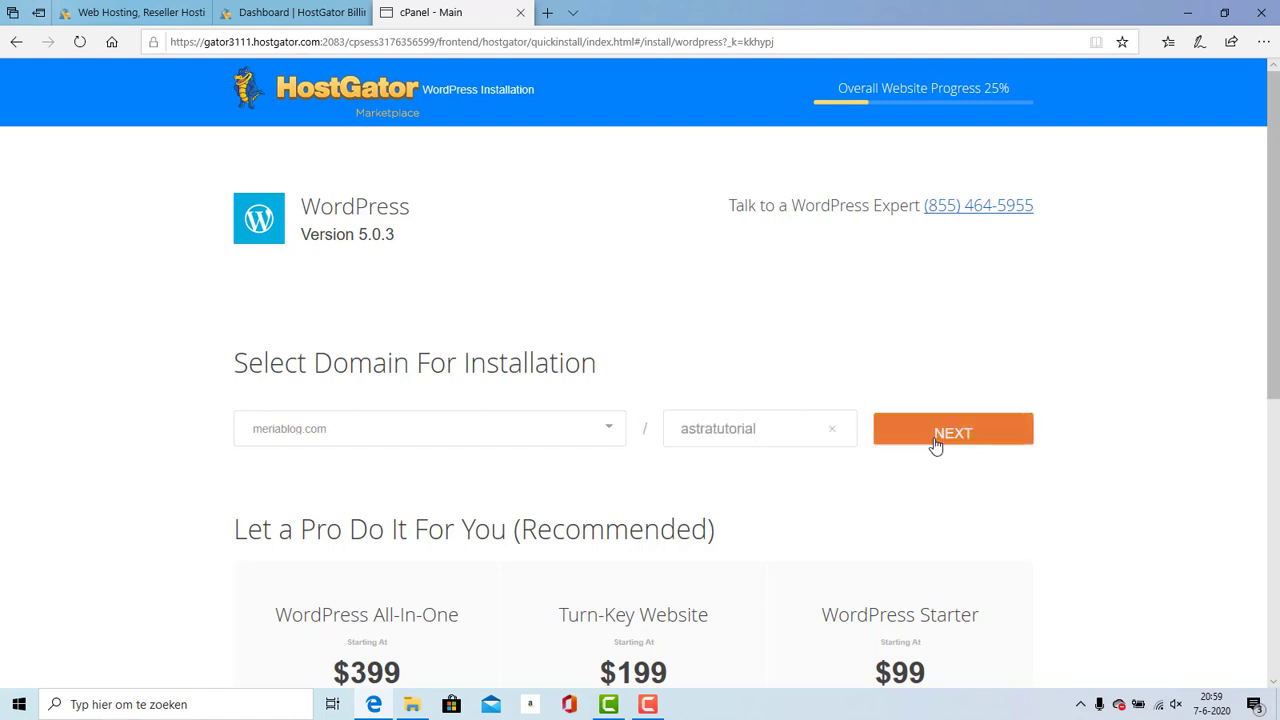
Step: Enter the blog title 'My new site' and the admin username 'Admin' on the install form
left_click(936, 446)
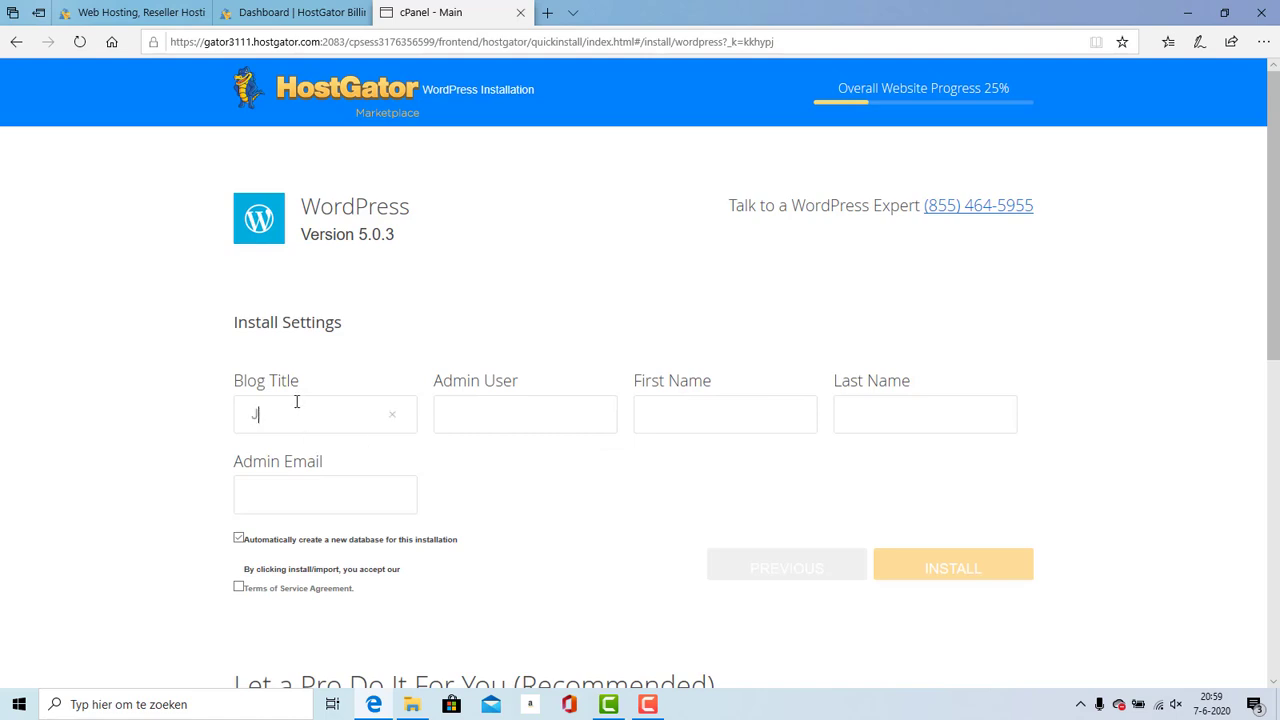
type("Jar")
key("BackSpace")
key("BackSpace")
key("BackSpace")
type("My")
type("min")
left_click_drag(684, 457, 686, 420)
left_click(689, 422)
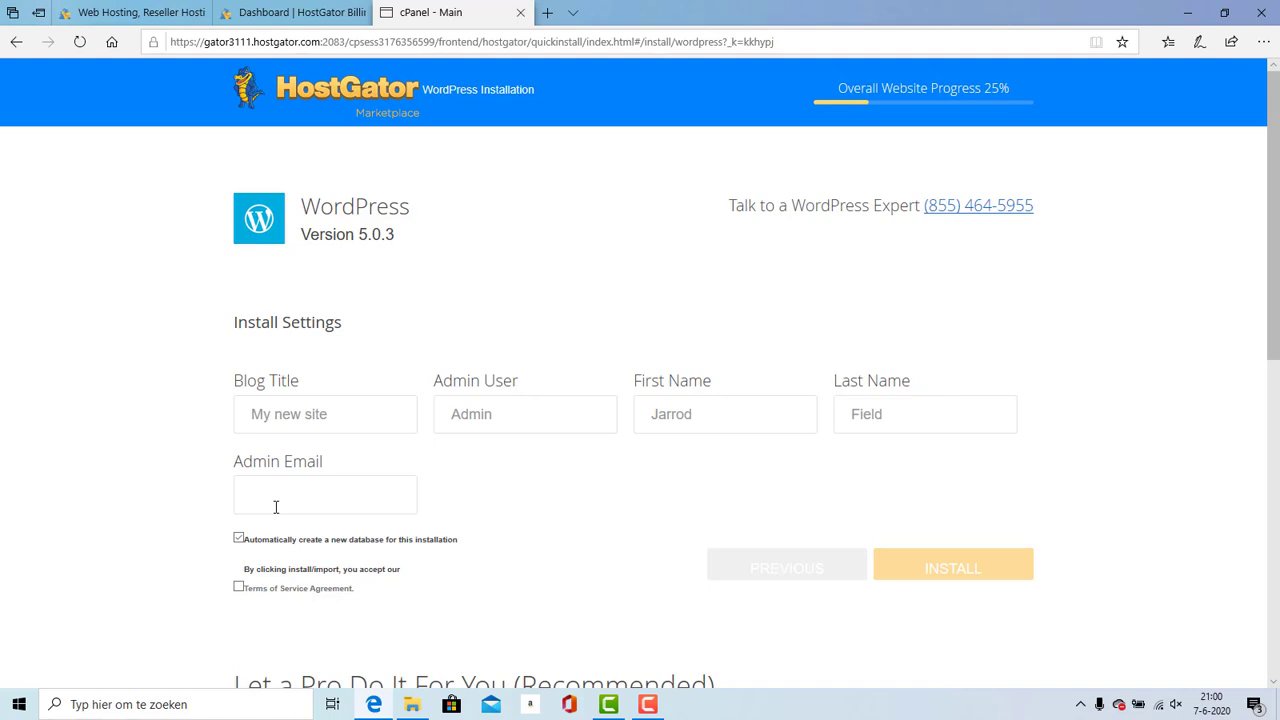
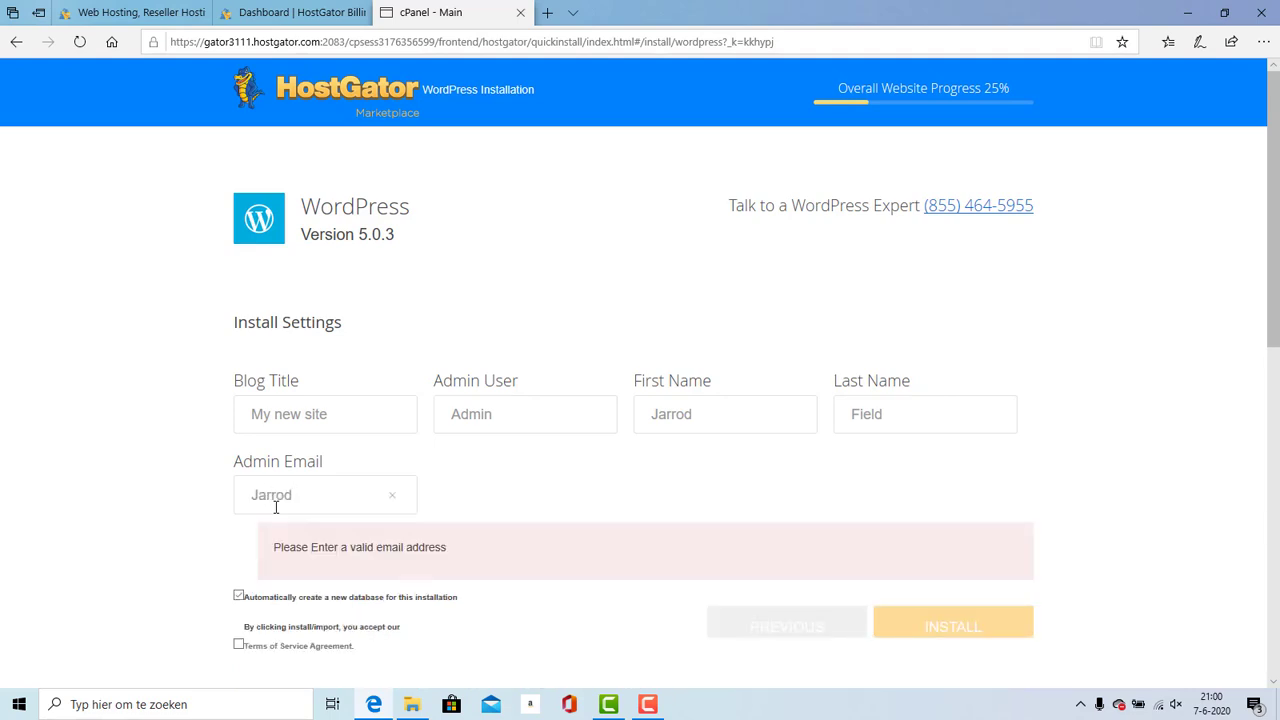
Step: Add the admin e-mail address, accept the terms of service and start the installation
left_click(238, 588)
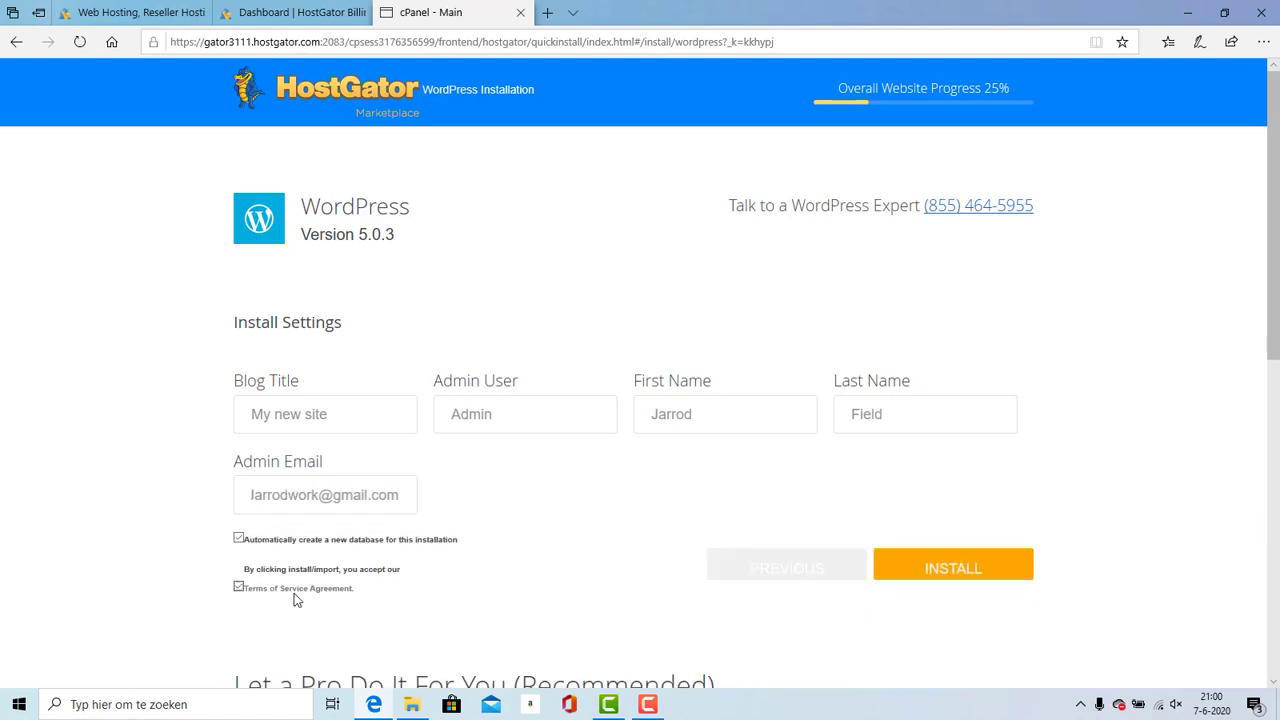
left_click(905, 564)
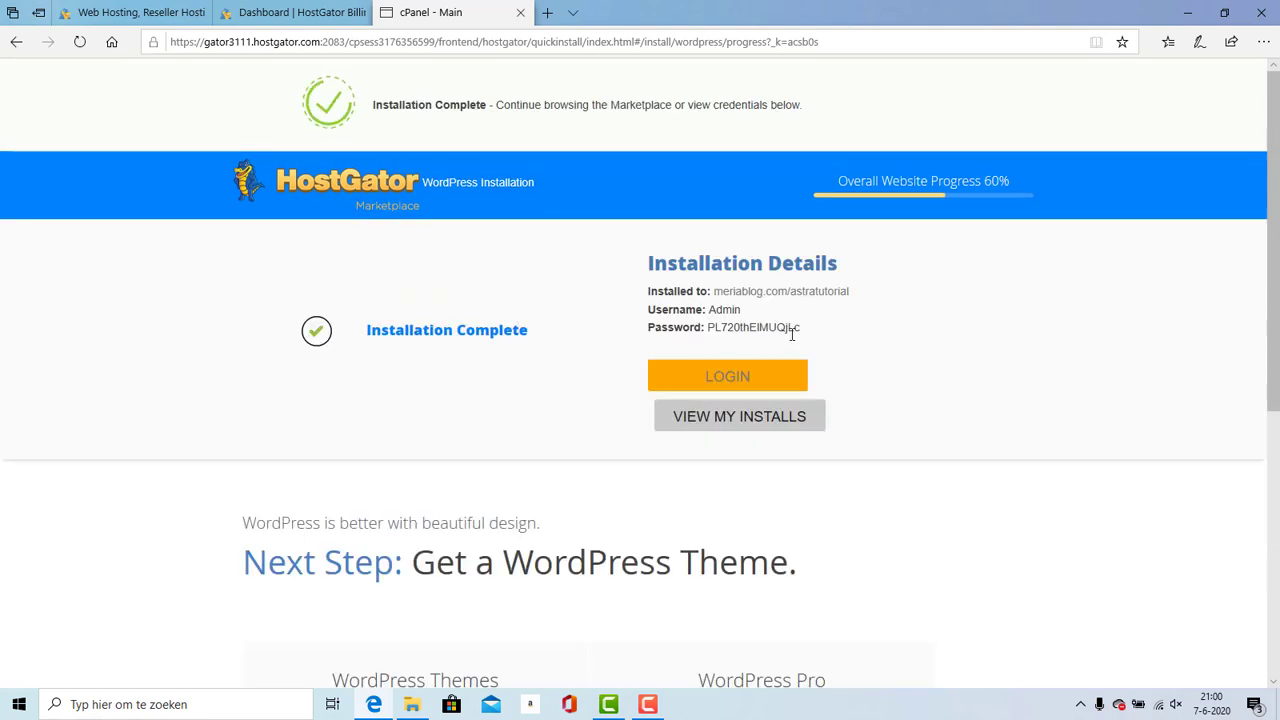
Step: Copy the generated admin password and go to the login page
left_click_drag(799, 331, 712, 330)
left_click(712, 330)
left_click_drag(801, 332, 713, 331)
left_click(698, 374)
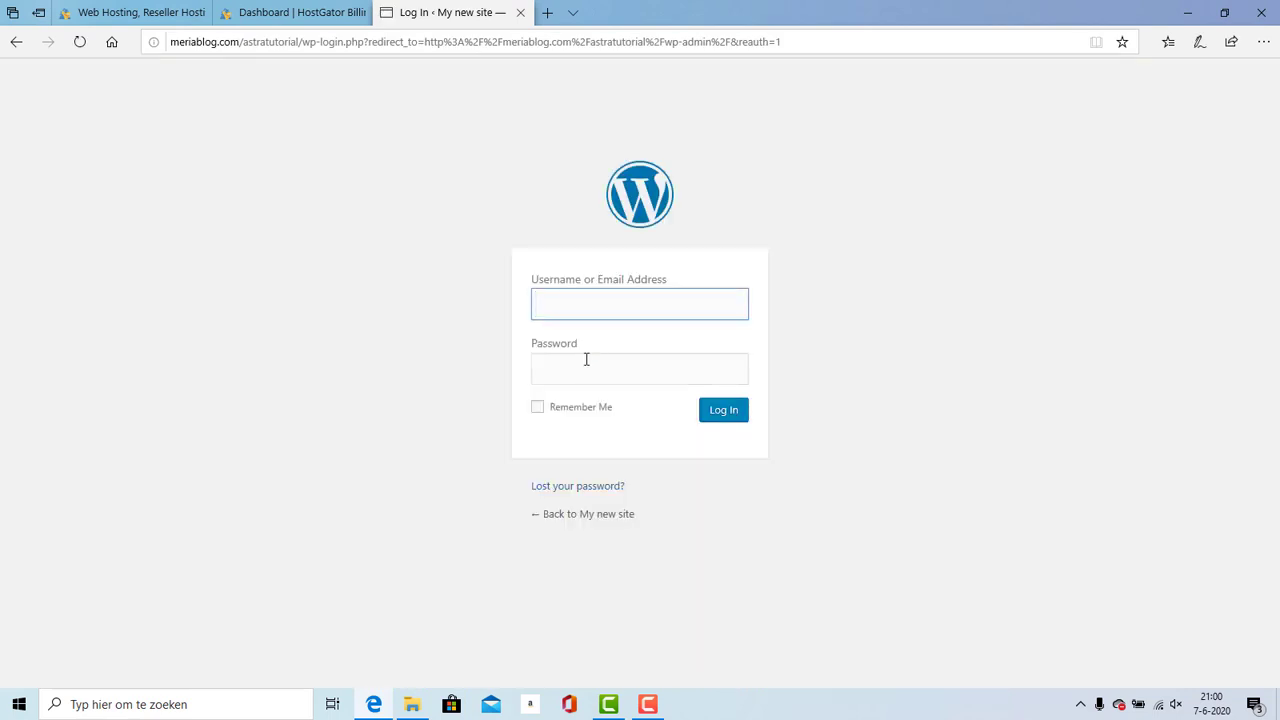
Step: Log in as Admin with the pasted password
left_click(582, 365)
key("ctrl+v")
left_click(574, 306)
type("a")
key("BackSpace")
type("Admin")
key("Return")
Step: Decline saving the password and load the meriablog.com/astratutorial front page without wp-admin
left_click(897, 659)
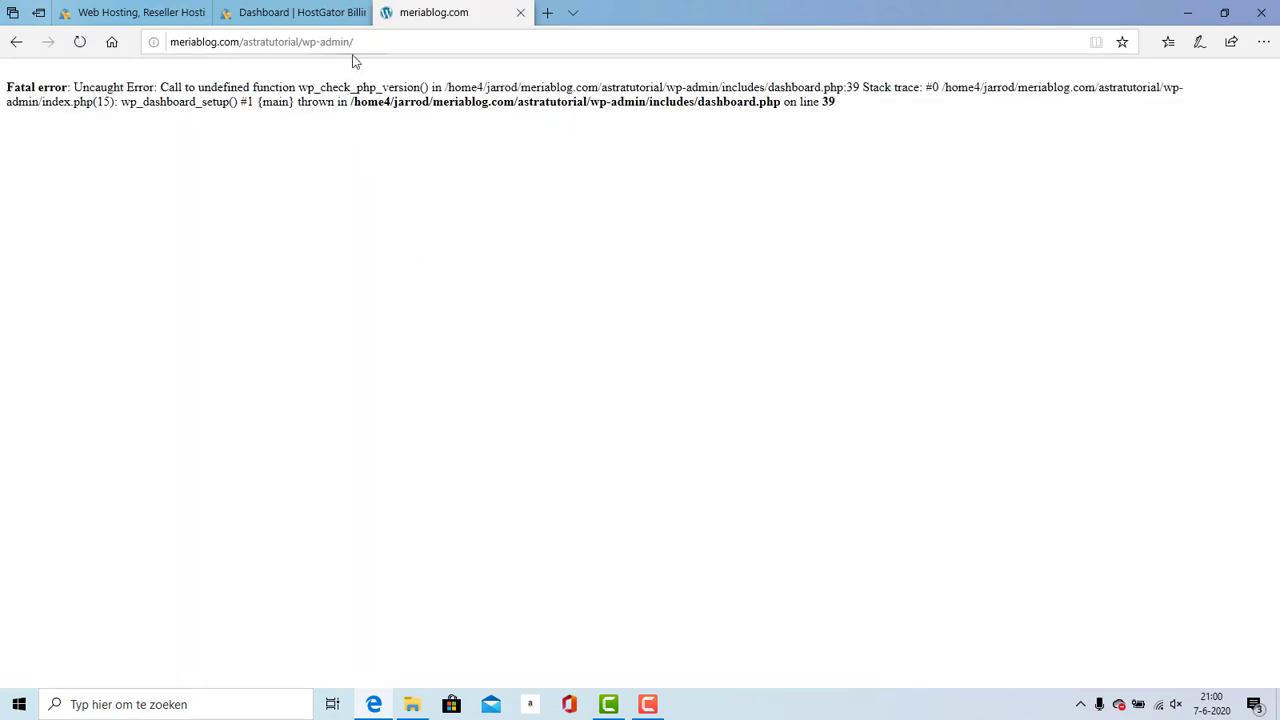
left_click(382, 41)
left_click(396, 41)
key("BackSpace")
key("BackSpace")
key("BackSpace")
key("BackSpace")
key("BackSpace")
key("BackSpace")
key("BackSpace")
key("BackSpace")
key("BackSpace")
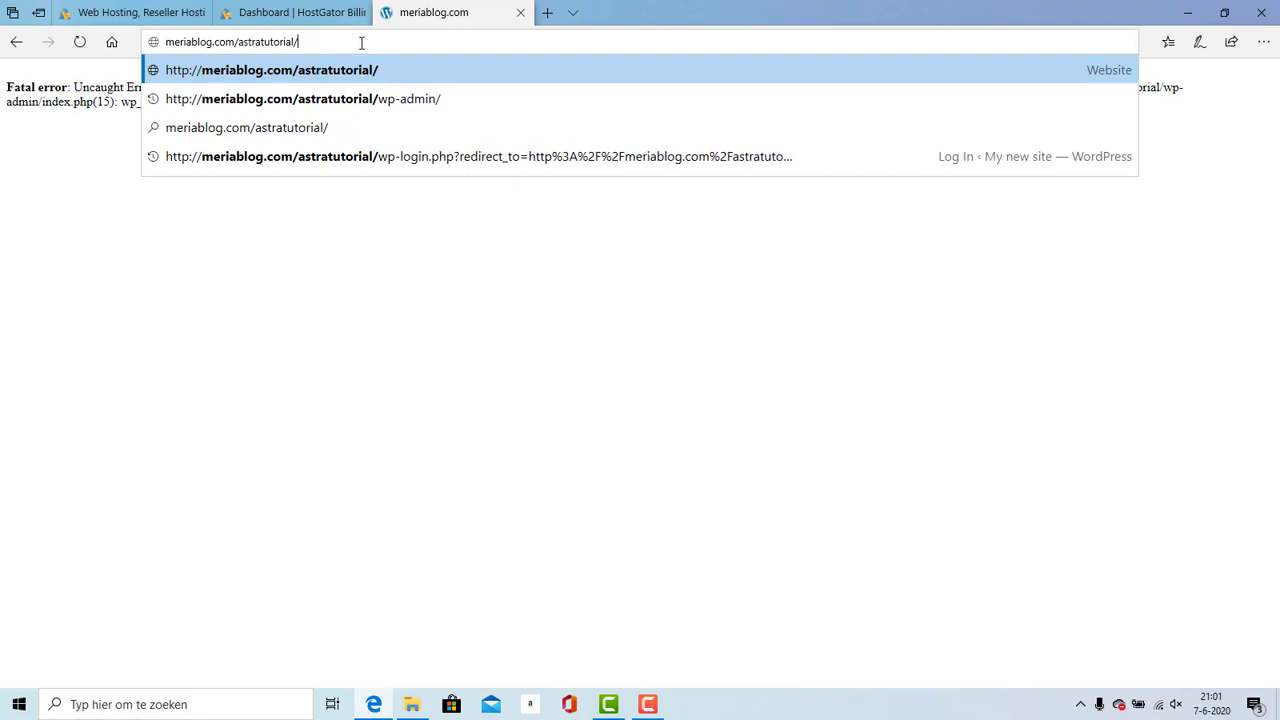
key("Return")
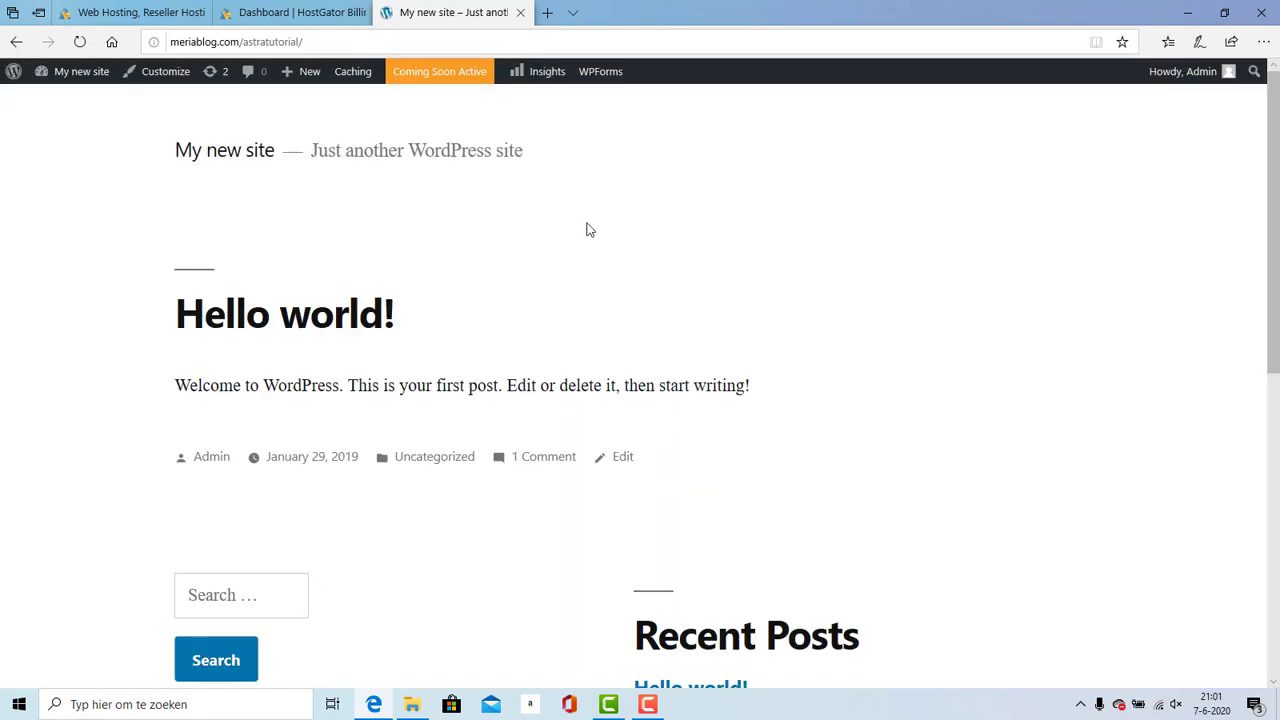
Step: Enter the admin dashboard through the My new site menu in the admin bar
double_click(237, 41)
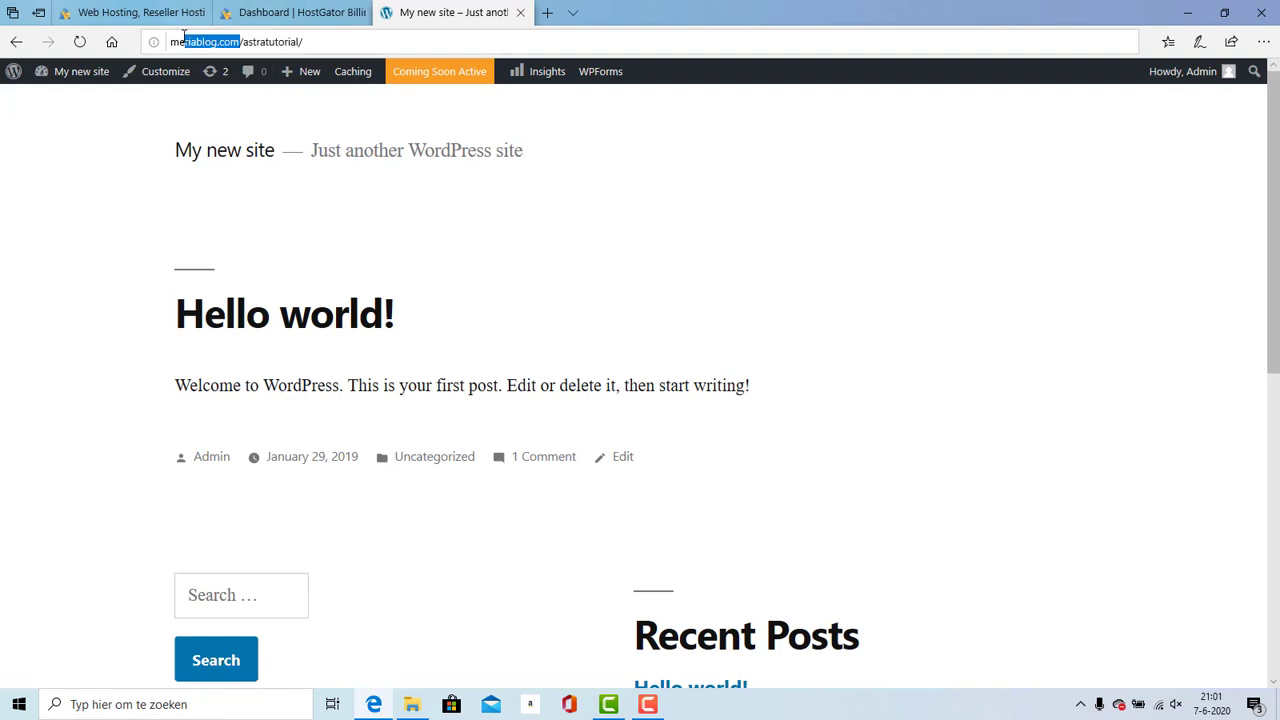
left_click(3, 218)
mouse_move(75, 71)
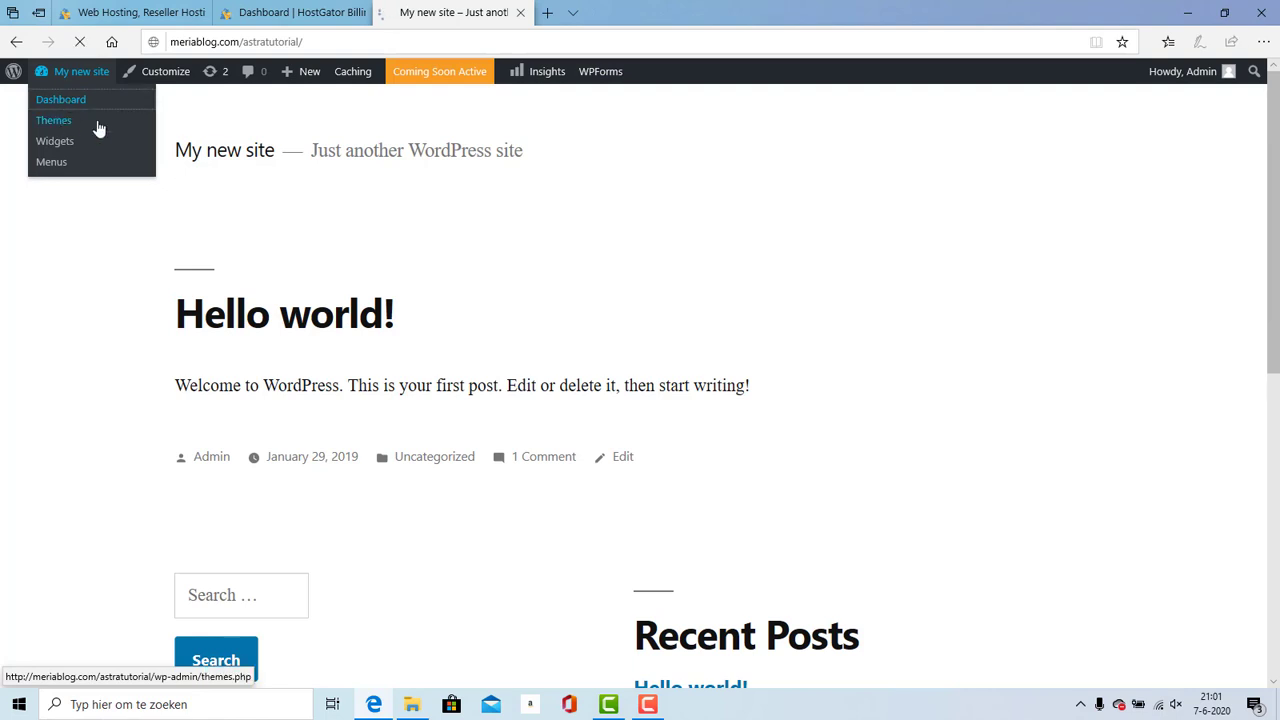
left_click(109, 127)
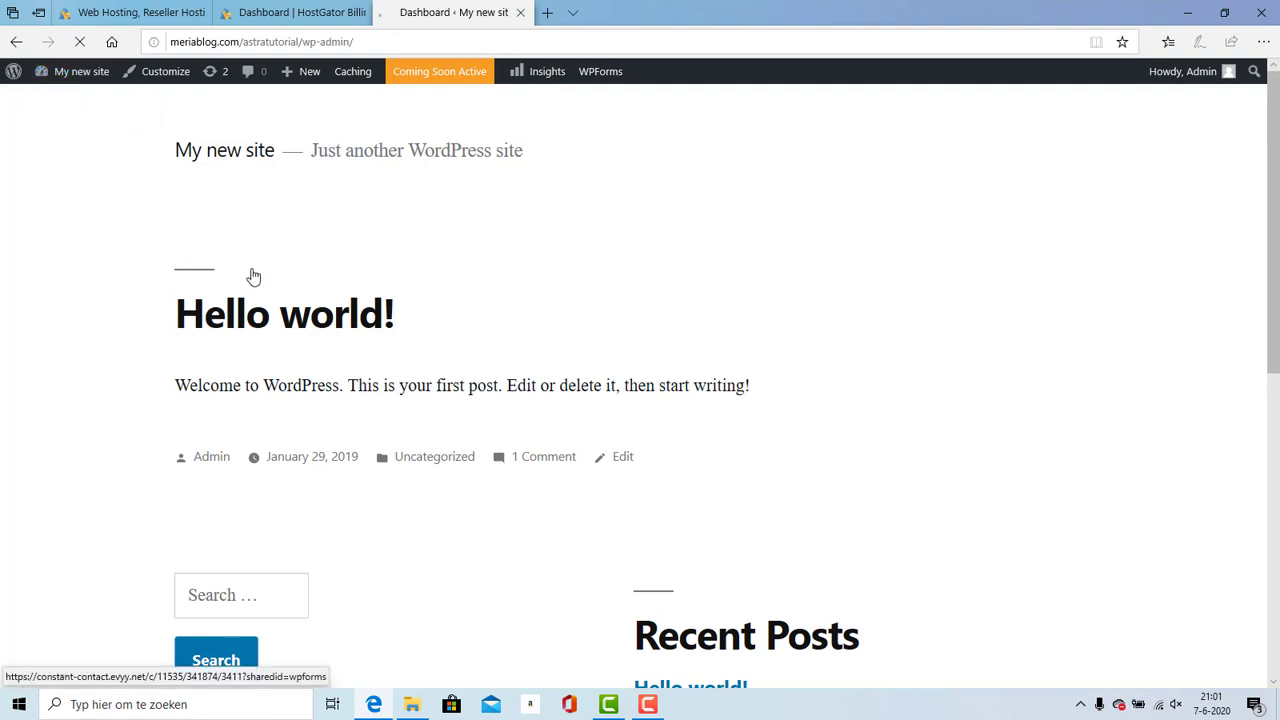
Step: Close the OptinMonster popup and go to Plugins > Add New
scroll(1275, 197, "down", 3)
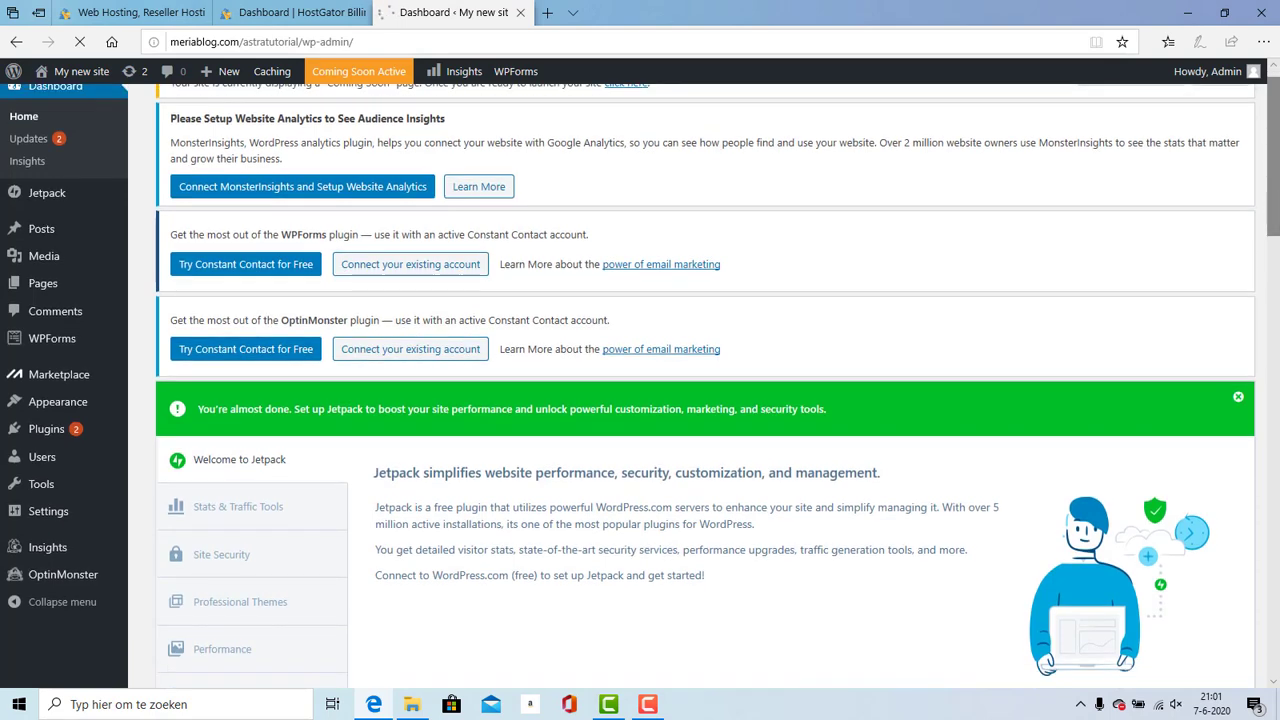
scroll(1272, 190, "up", 4)
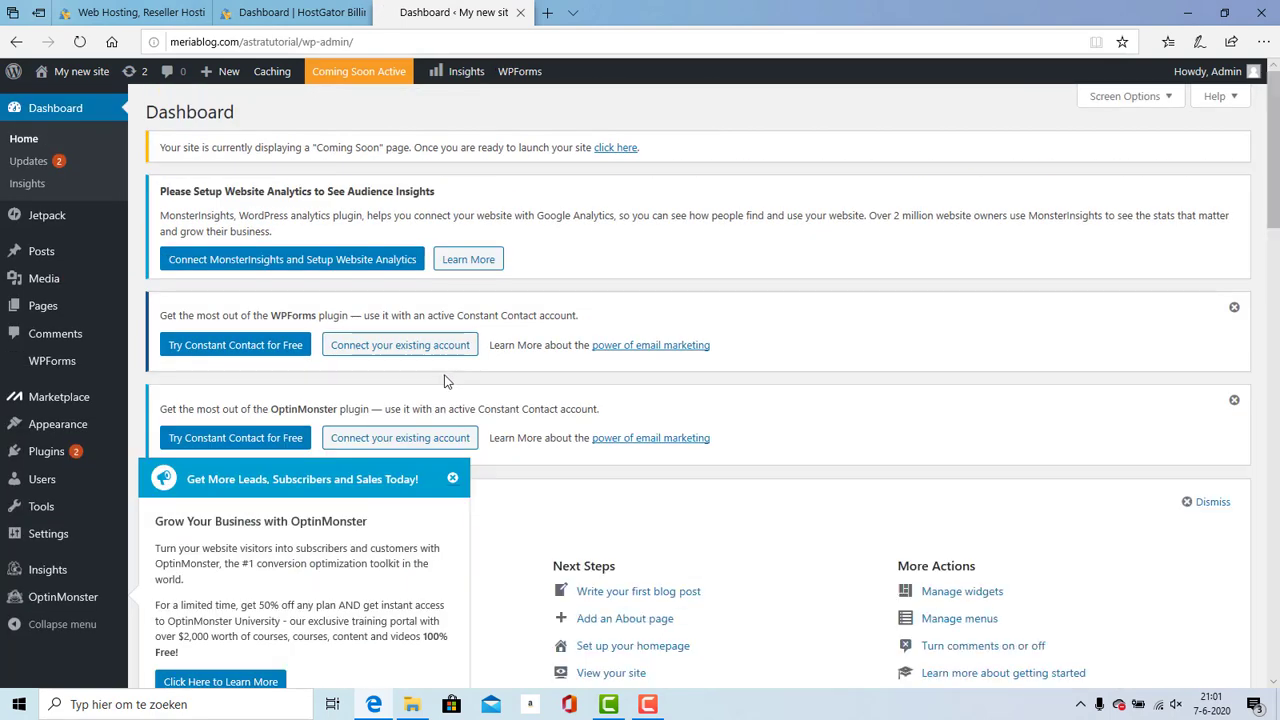
mouse_move(70, 451)
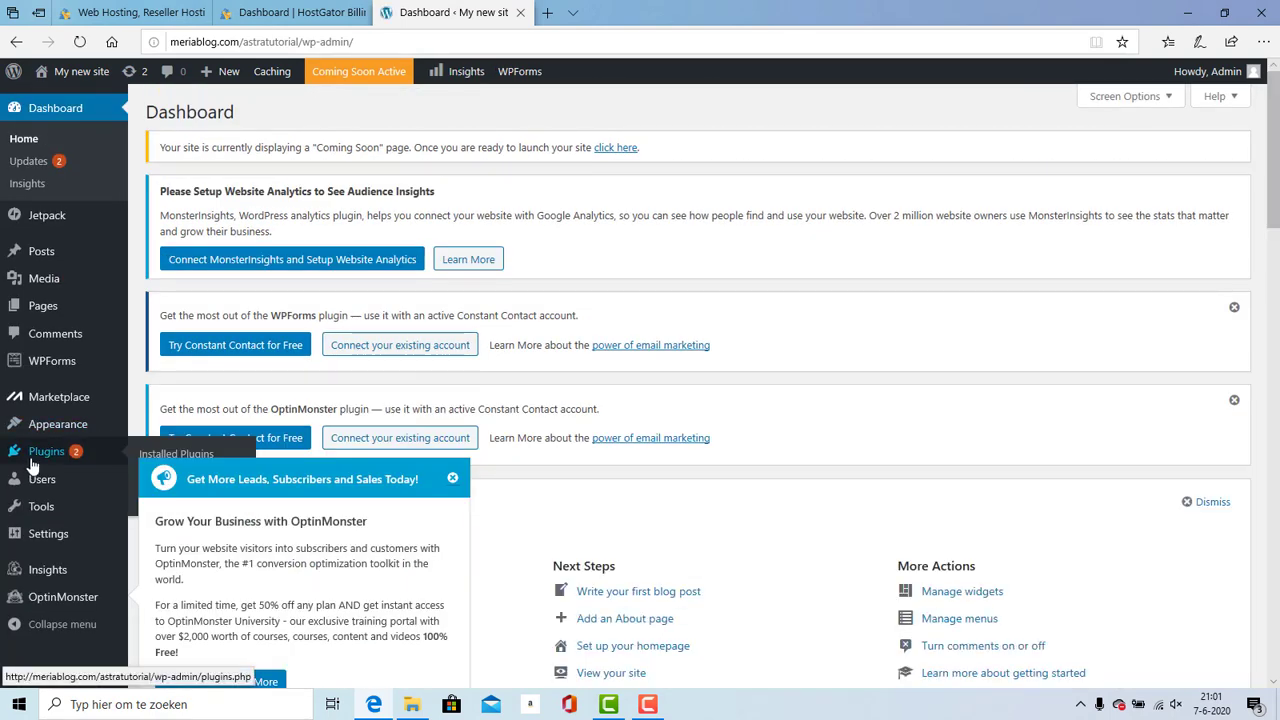
left_click(452, 478)
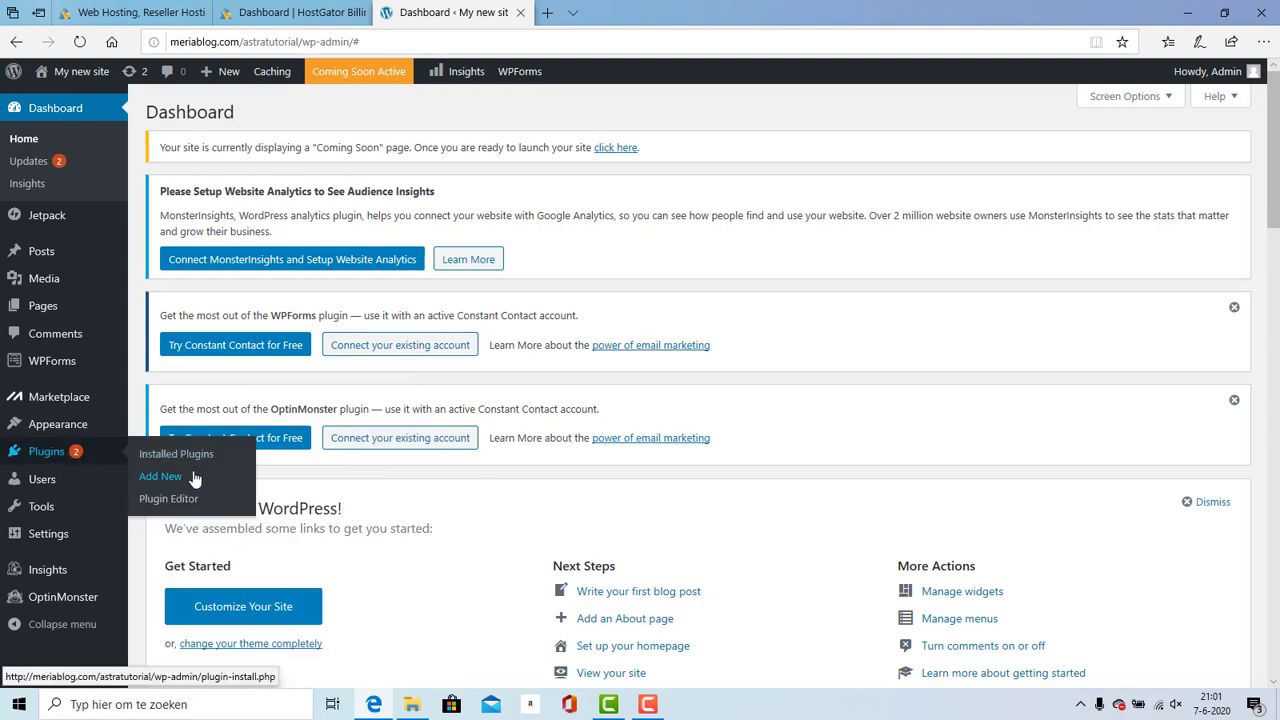
left_click(183, 476)
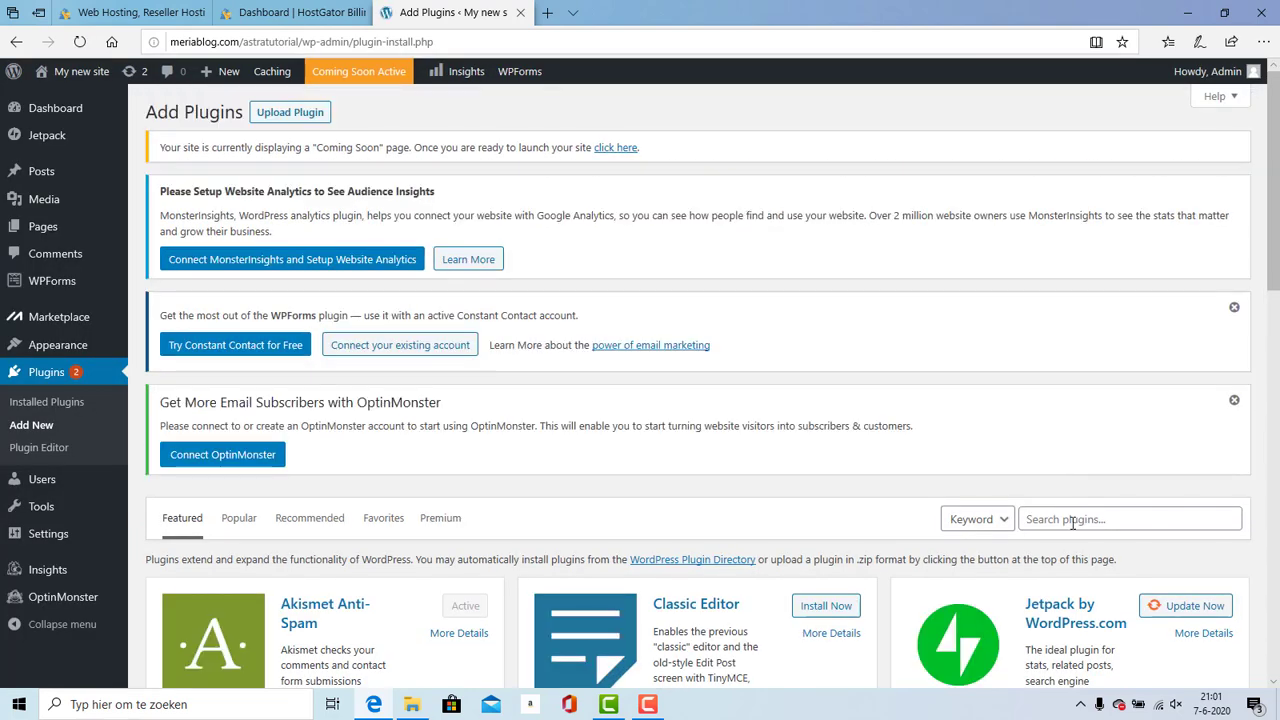
Step: Search for Classic Editor, dismiss the OptinMonster and WPForms notices, and activate Classic Editor
left_click(1072, 522)
type("Classic editor")
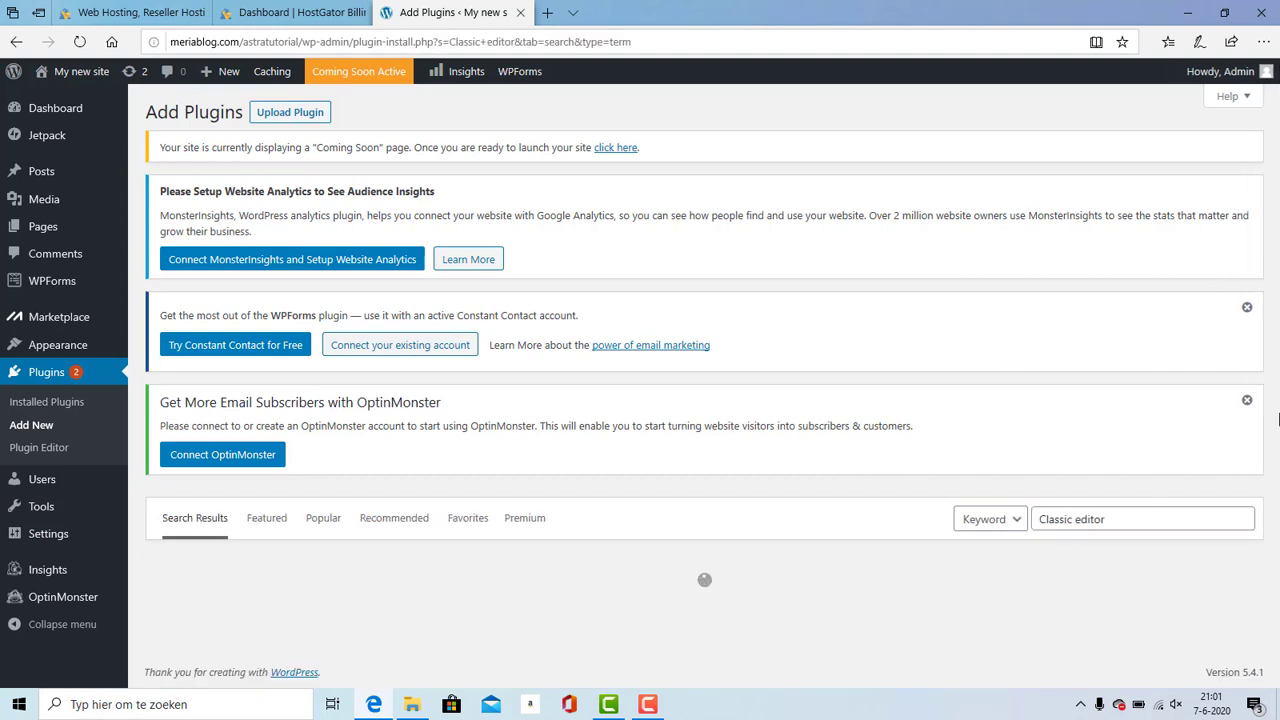
left_click(1236, 402)
left_click(1234, 307)
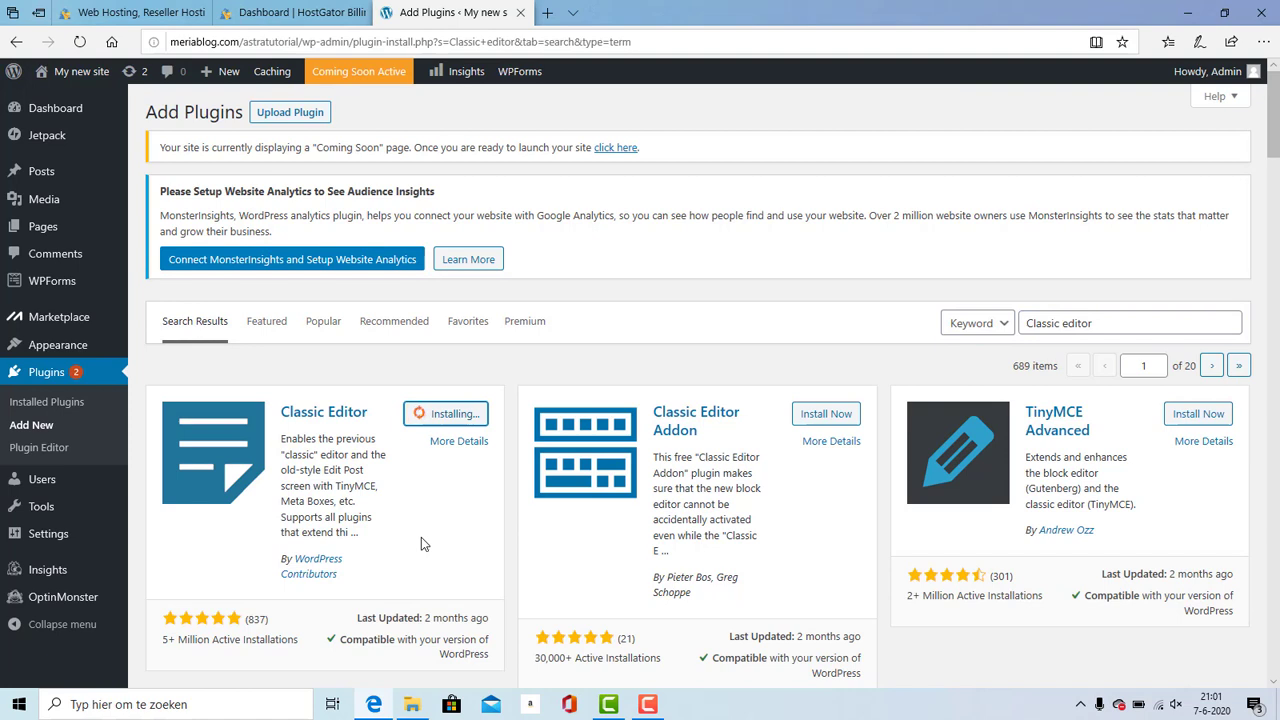
left_click(452, 418)
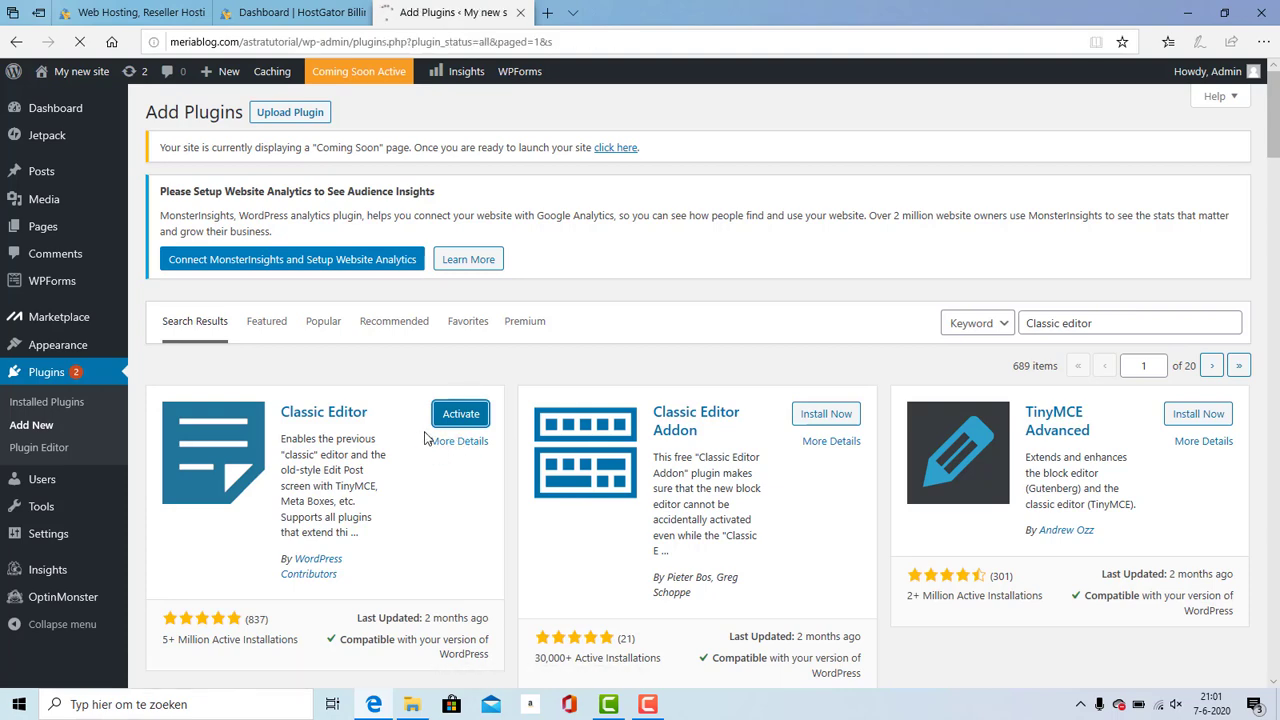
scroll(1275, 470, "down", 6)
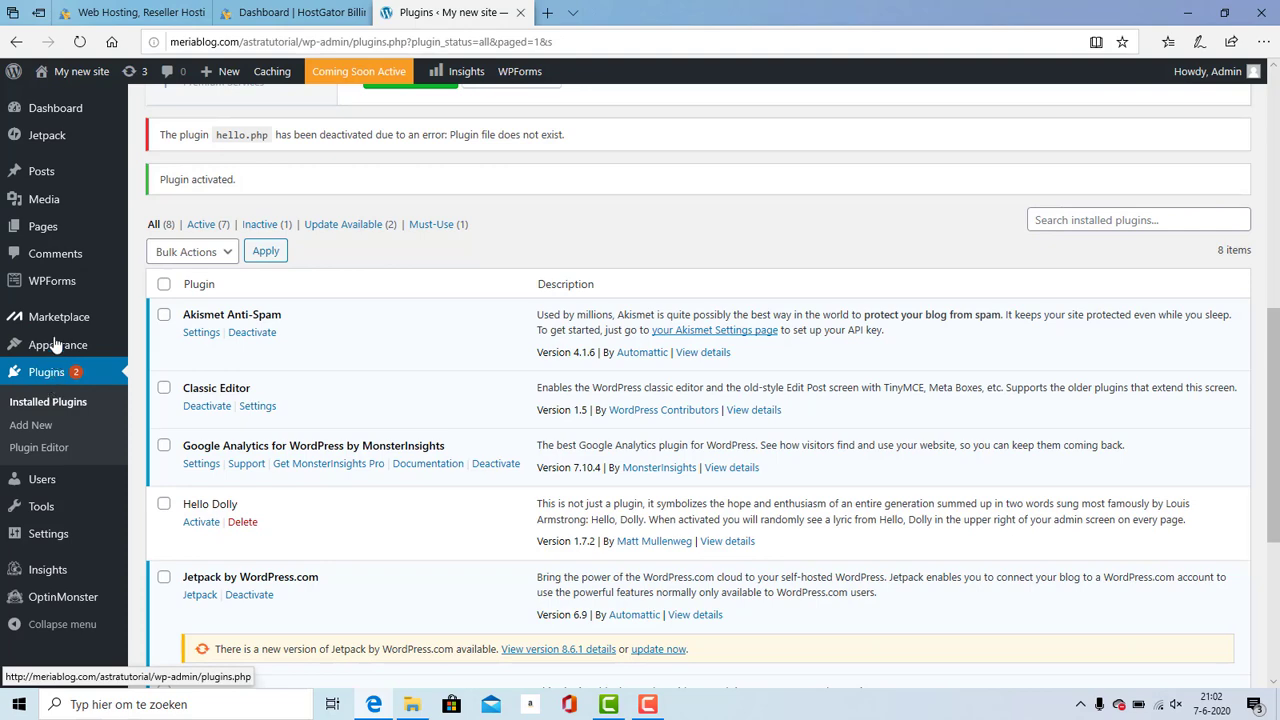
Step: Go to Appearance > Themes > Add New and search for Astra
mouse_move(60, 344)
left_click(166, 346)
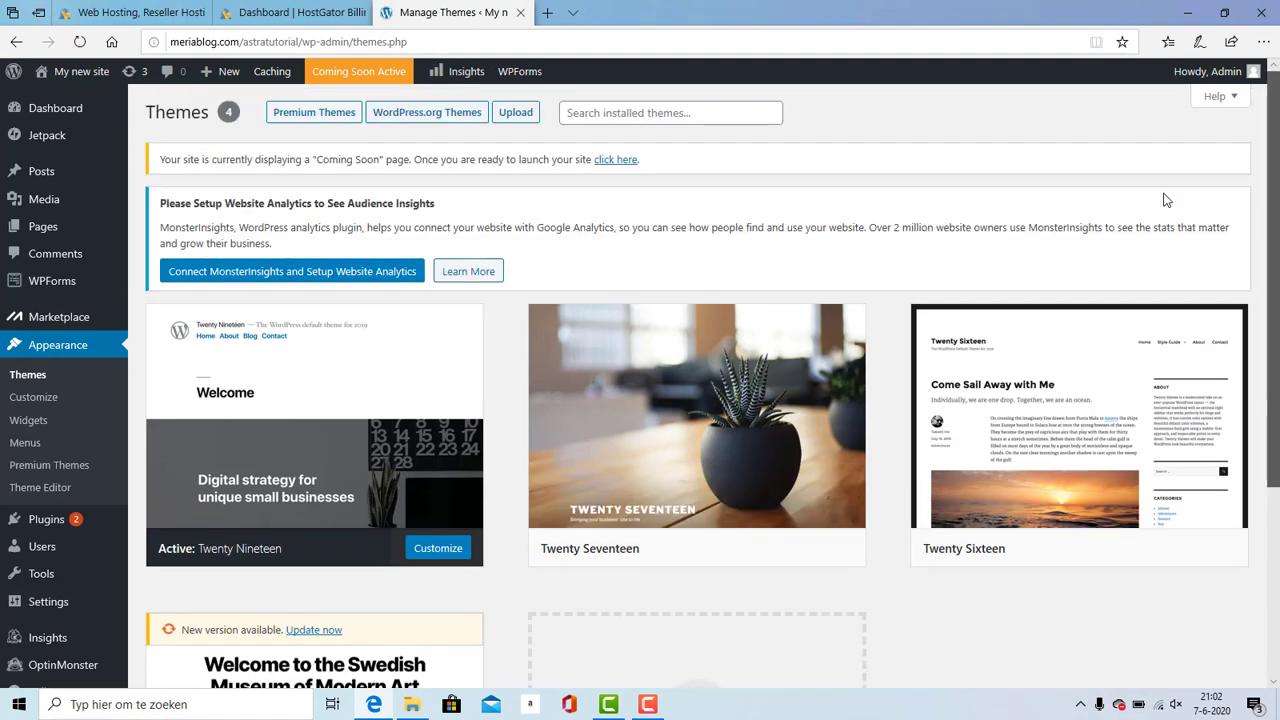
left_click(437, 121)
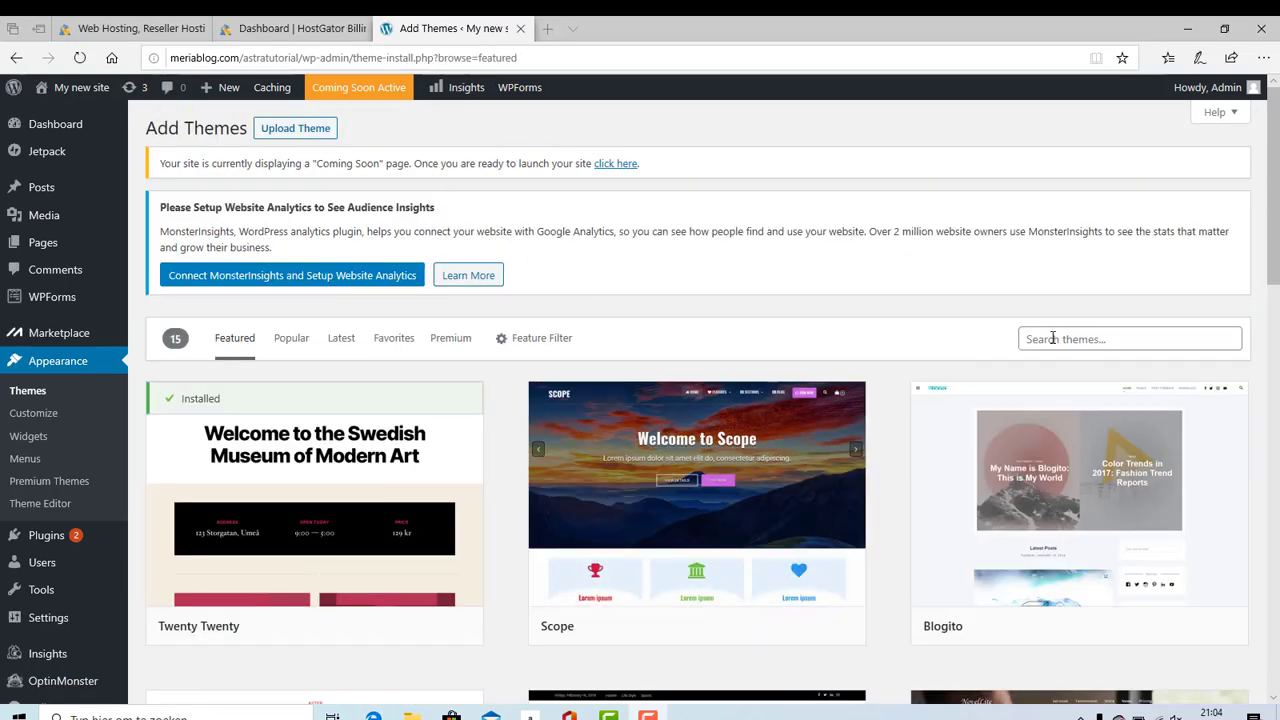
left_click(1051, 322)
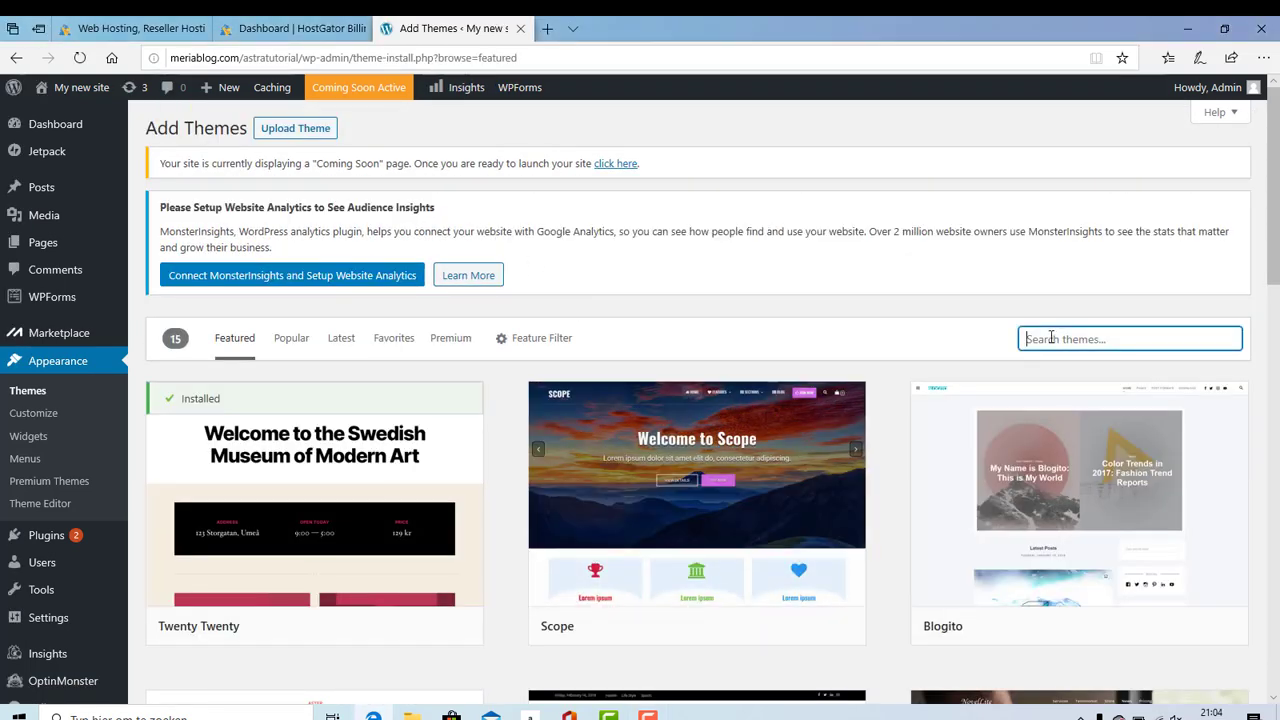
type("Astra")
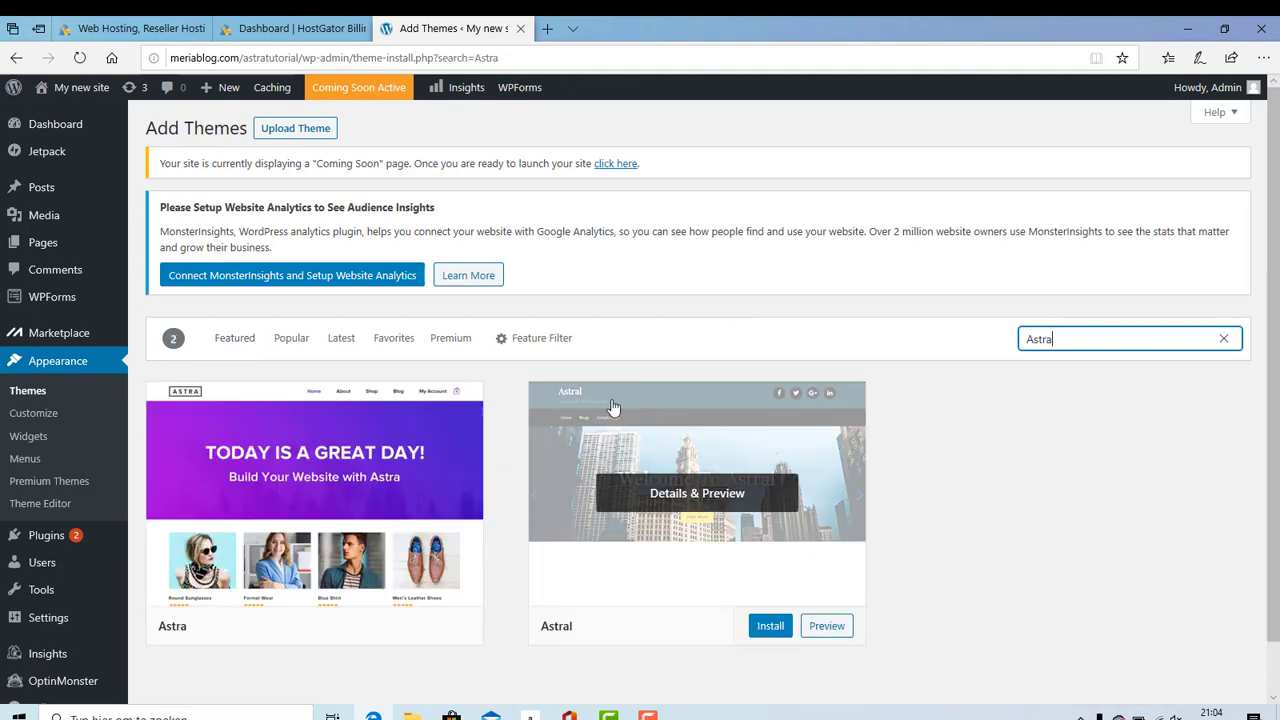
Step: Install the Astra theme, preview it and activate it
mouse_move(328, 518)
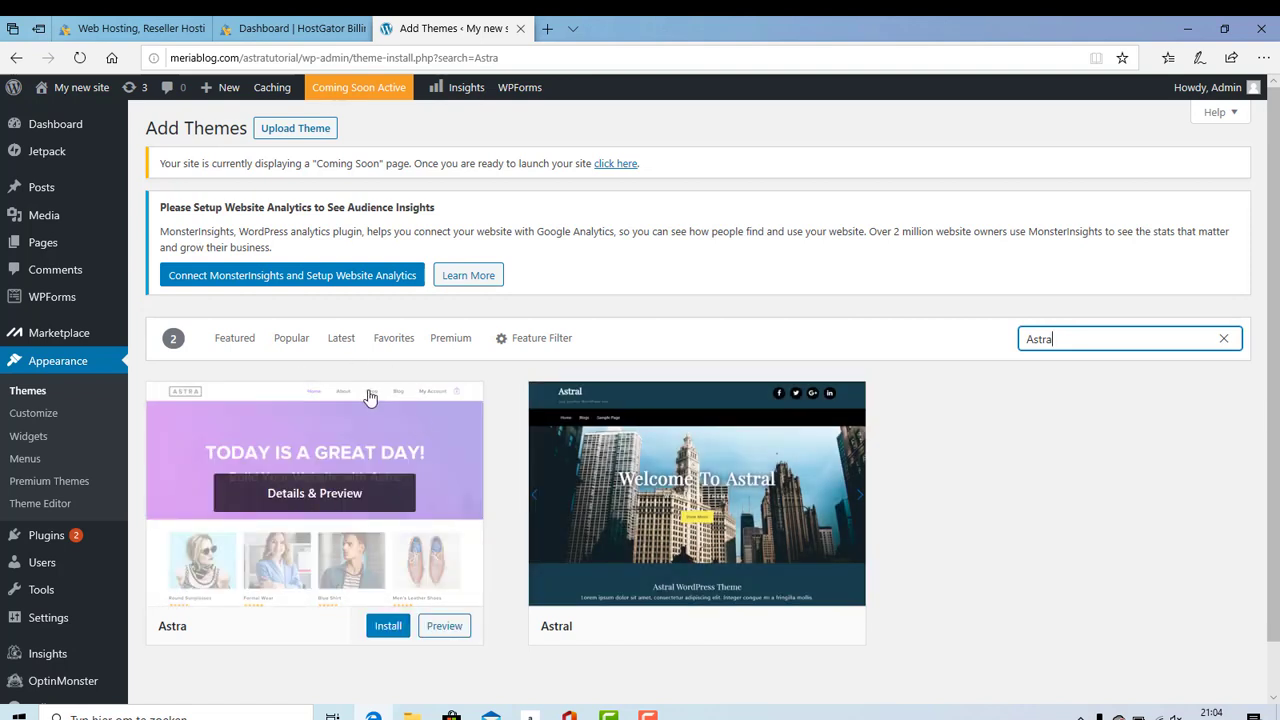
left_click(400, 628)
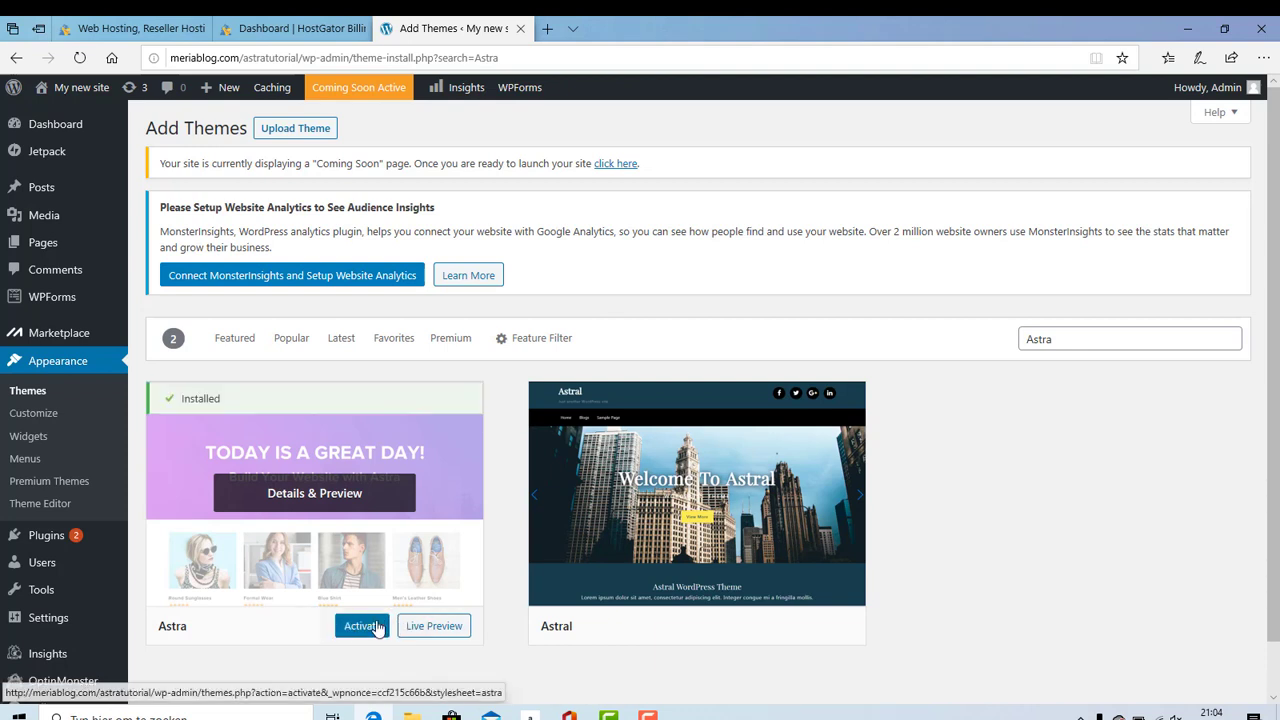
left_click(435, 628)
left_click(372, 632)
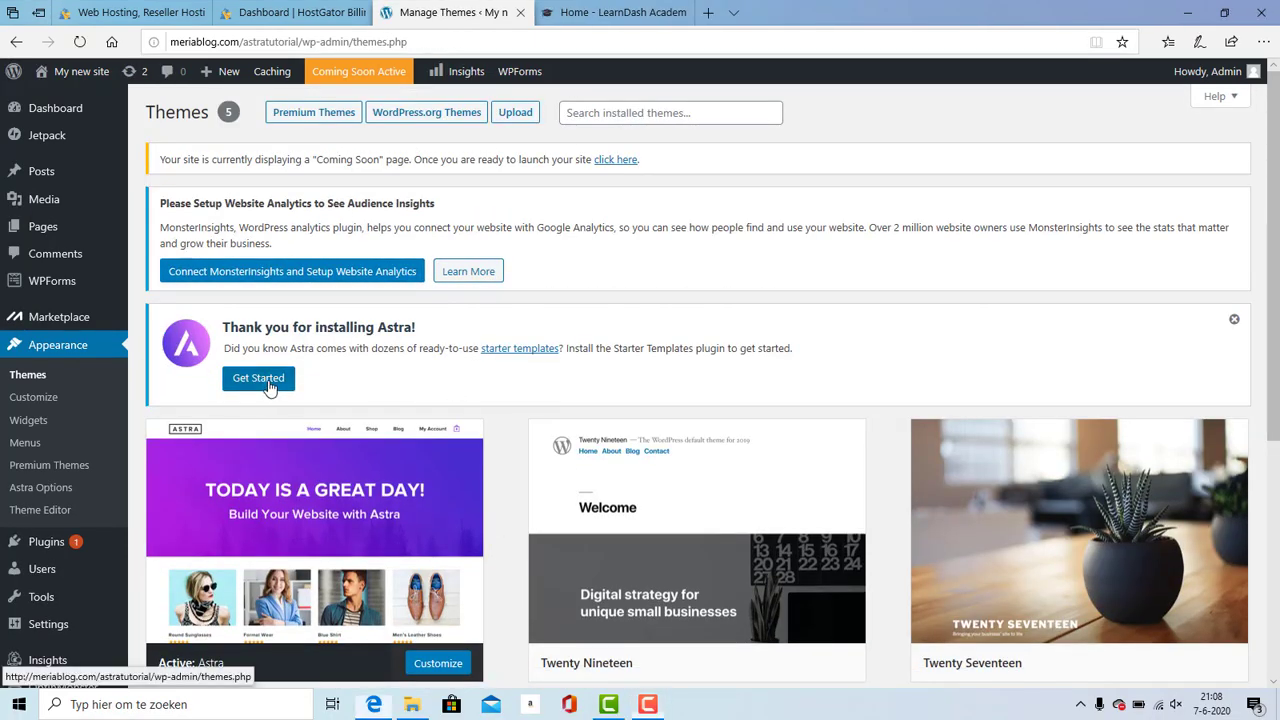
Step: Install Astra Starter Templates from the Get Started button in the Astra welcome notice
left_click(270, 381)
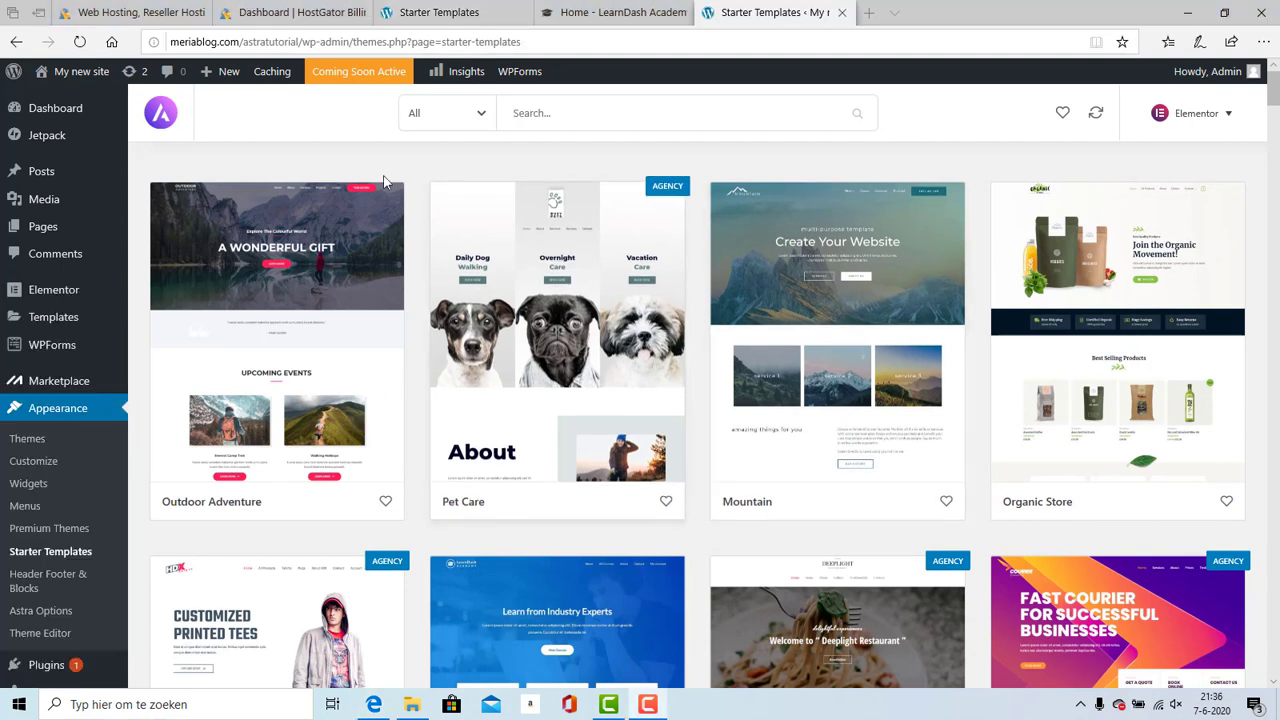
Step: Filter the template library to Agency and browse it, then switch the filter to Free
left_click(420, 116)
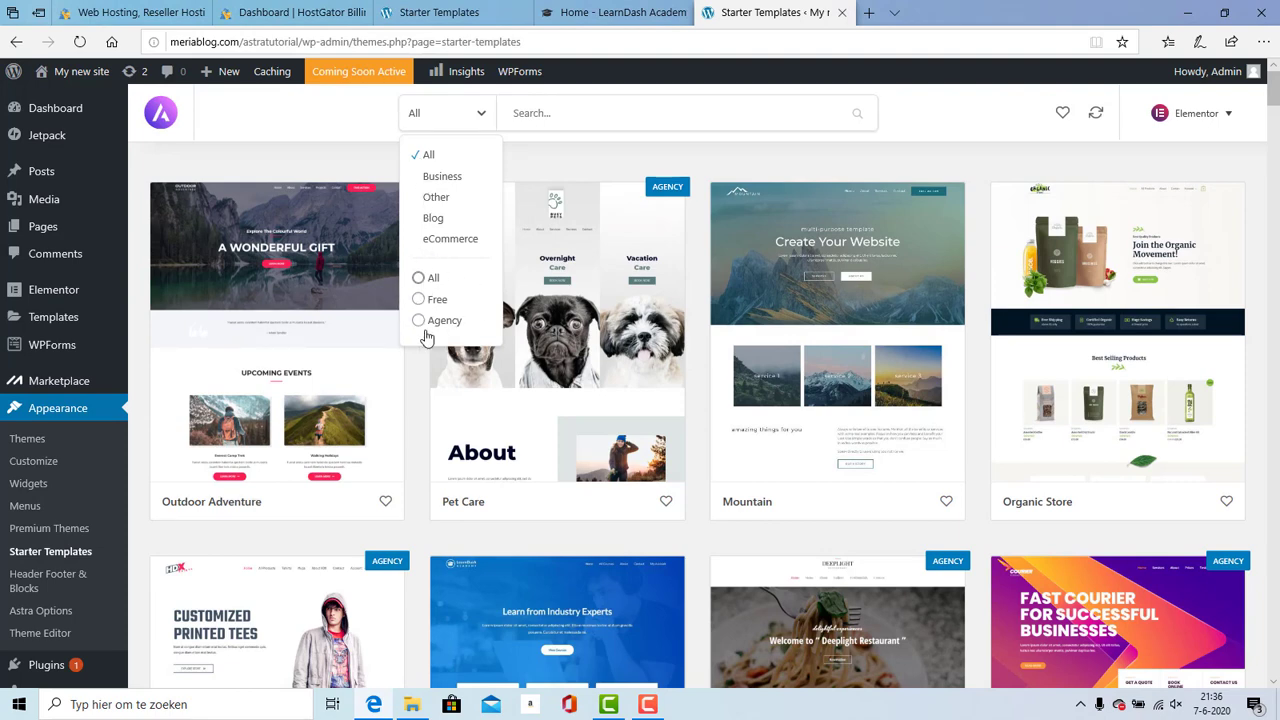
left_click(444, 328)
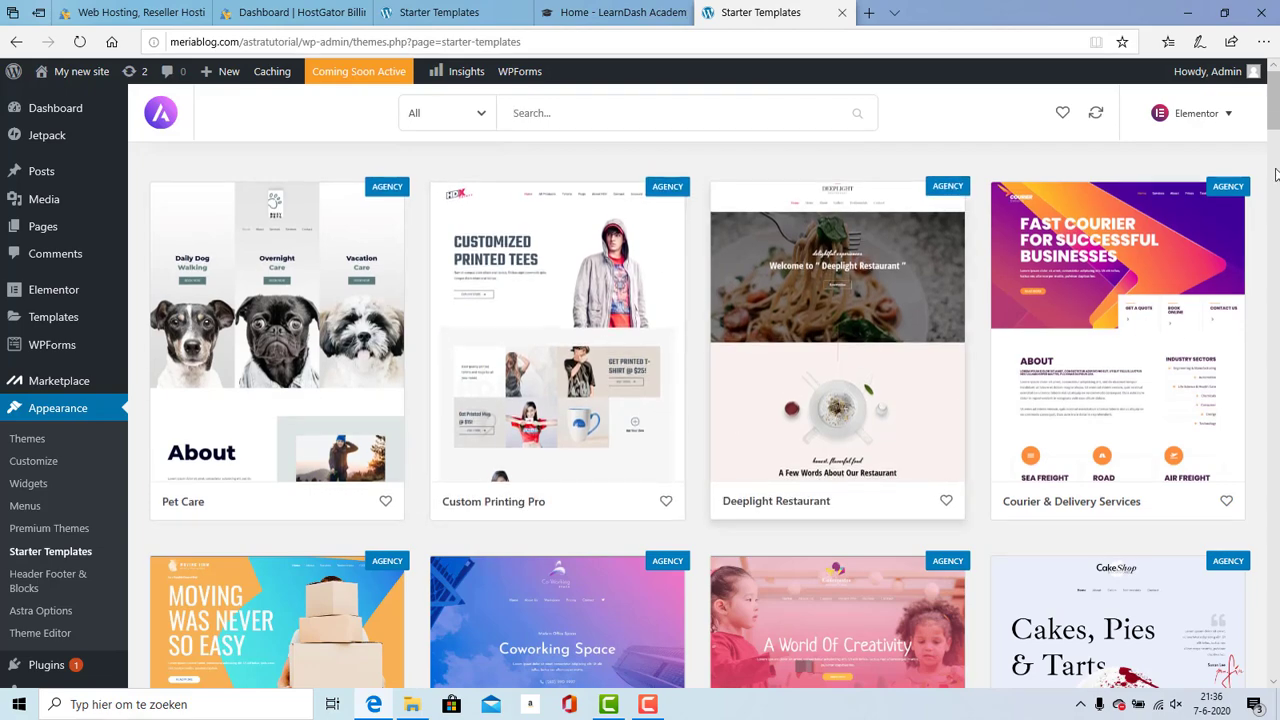
scroll(1275, 170, "down", 6)
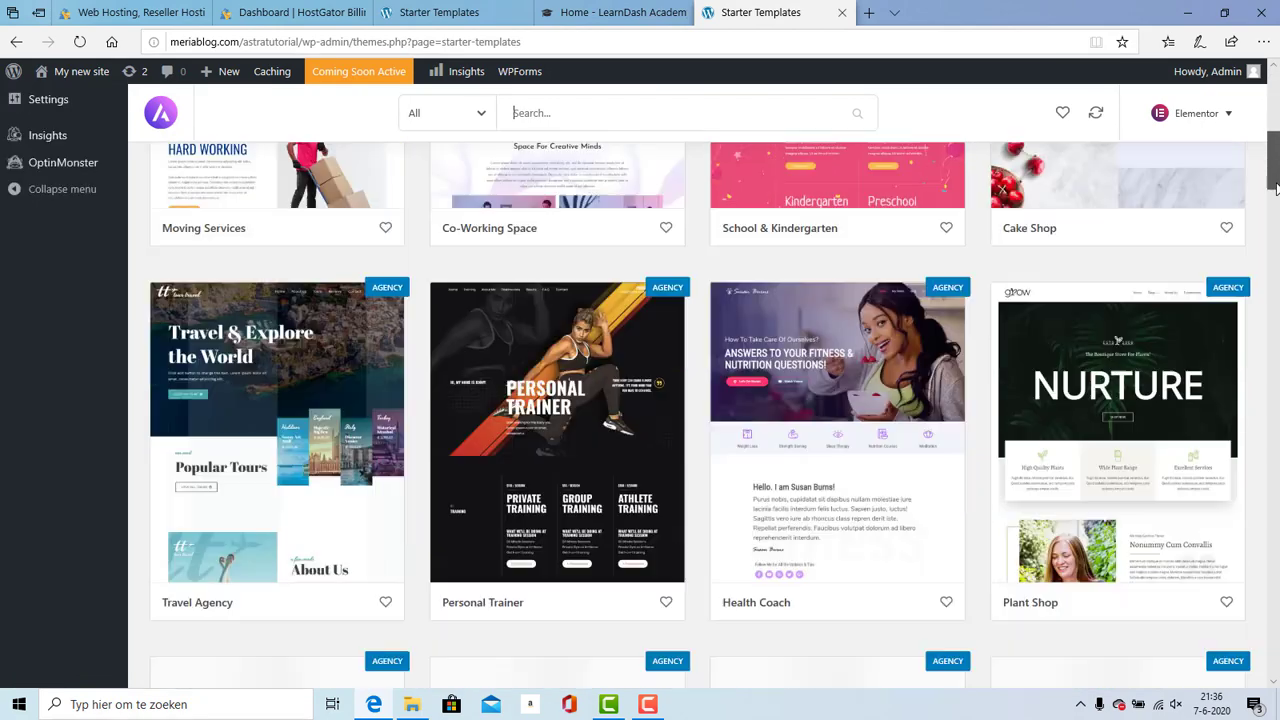
left_click_drag(1275, 188, 1275, 337)
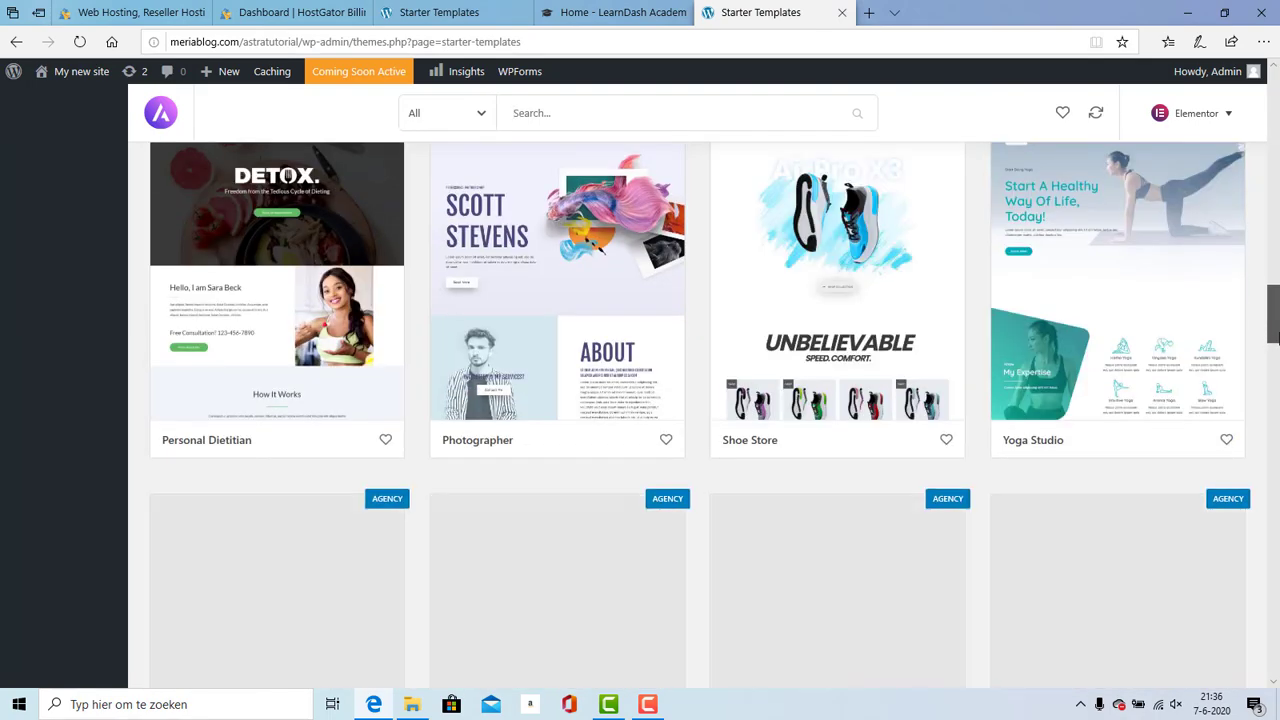
scroll(777, 503, "down", 2)
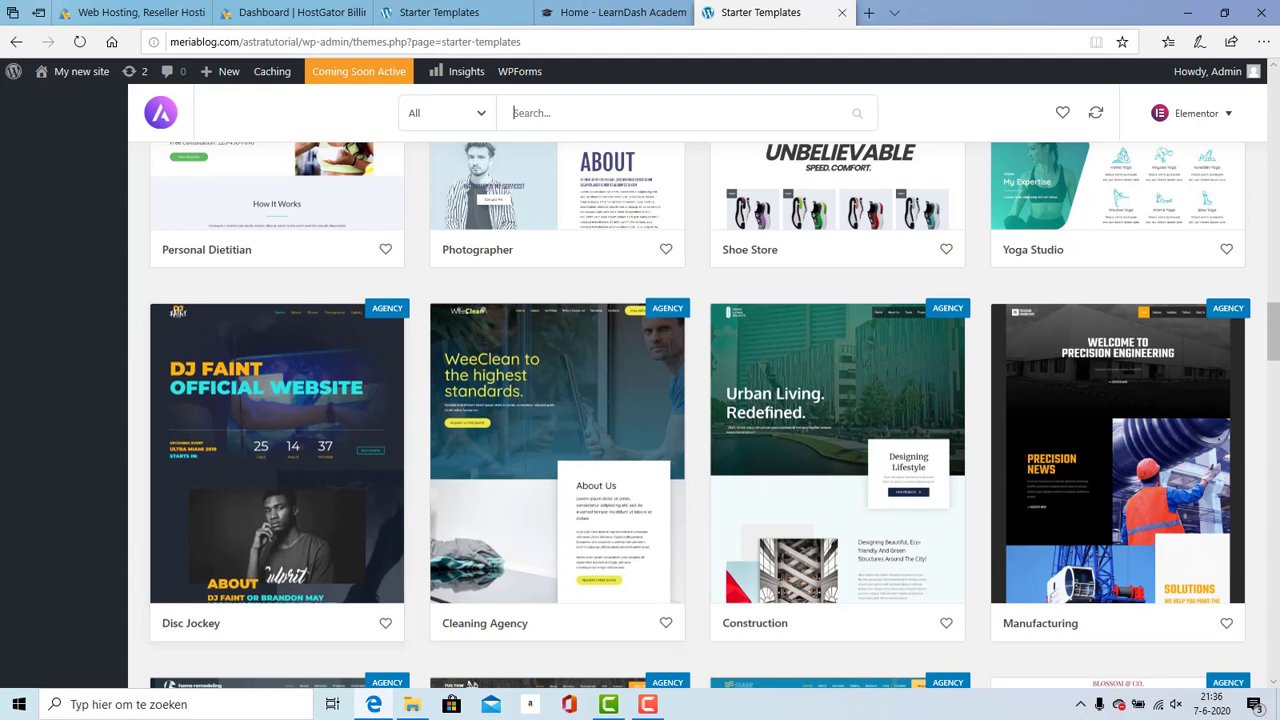
left_click_drag(1276, 320, 1277, 354)
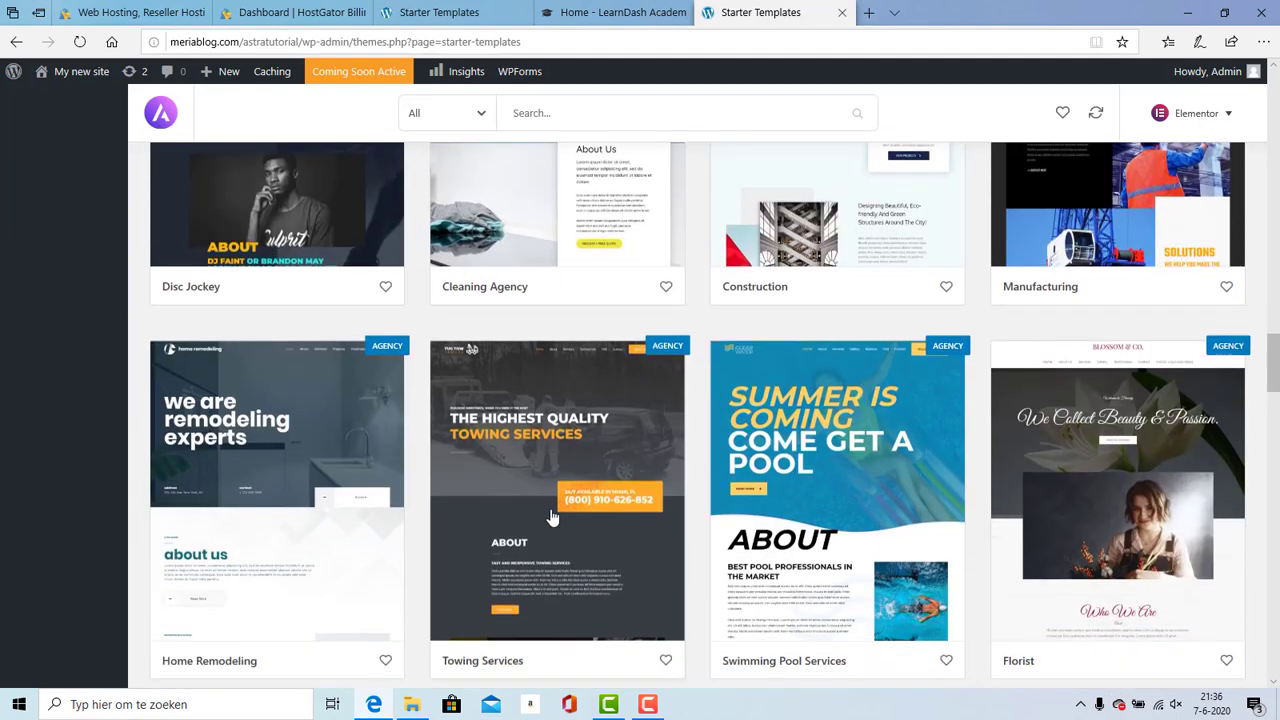
left_click_drag(1277, 372, 1228, 85)
left_click(462, 134)
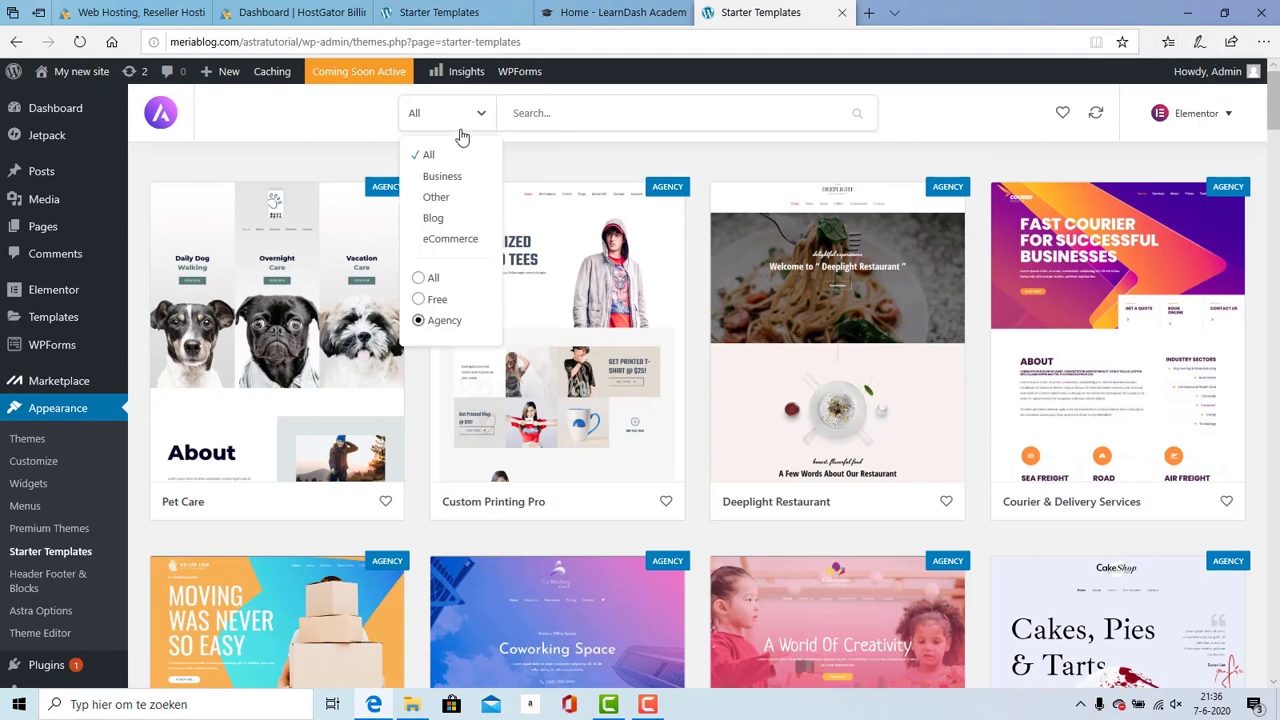
left_click(436, 302)
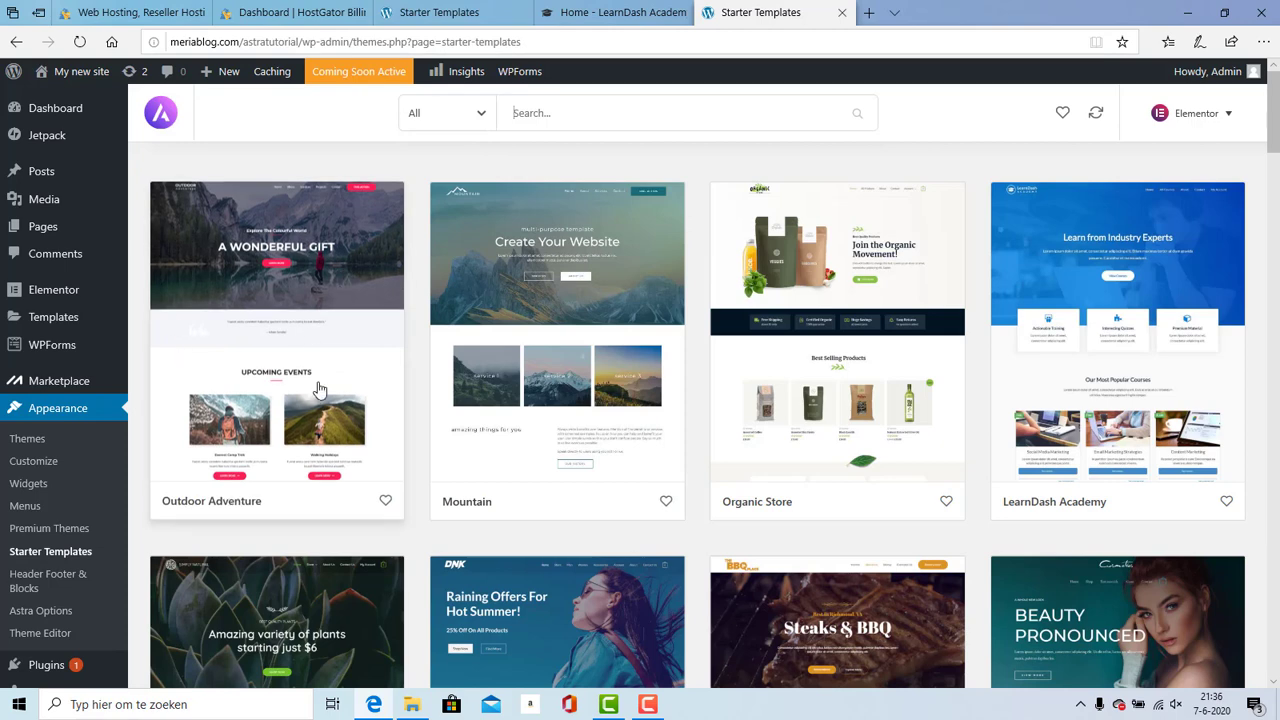
Step: Open Outdoor Adventure, choose its Home page template over About, and import it
left_click(288, 265)
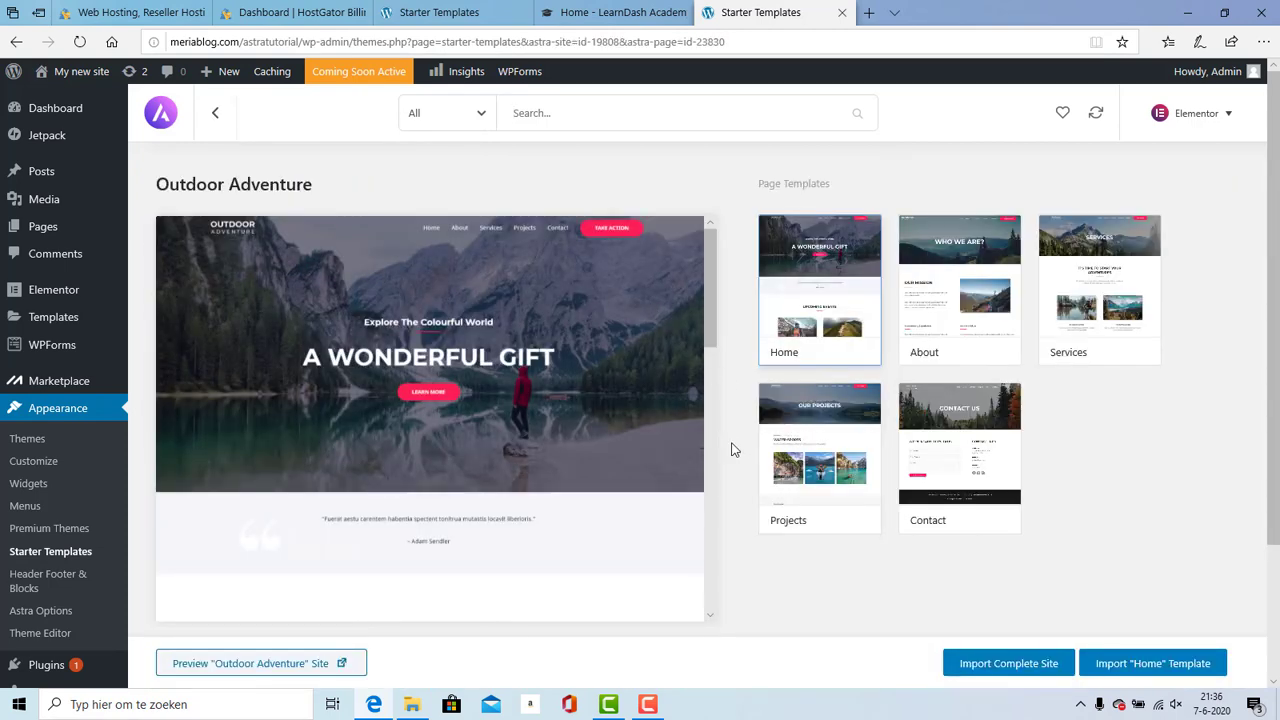
left_click(932, 322)
left_click(838, 280)
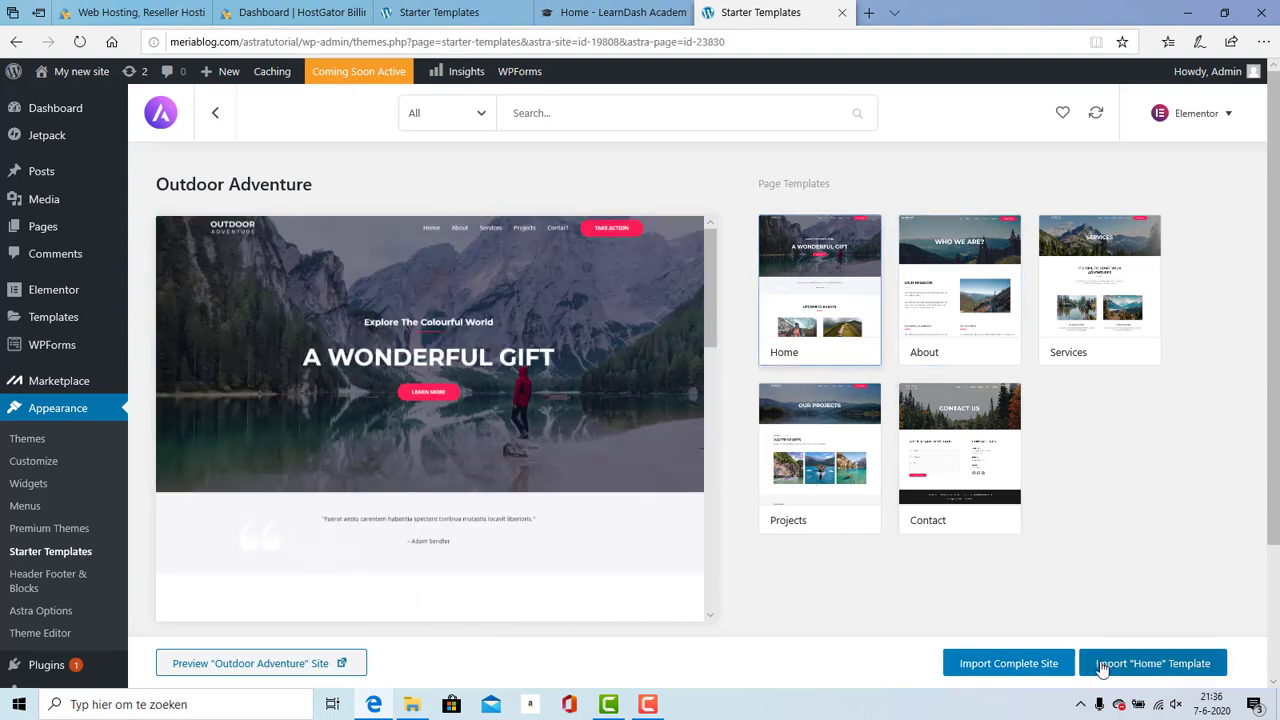
left_click(1160, 665)
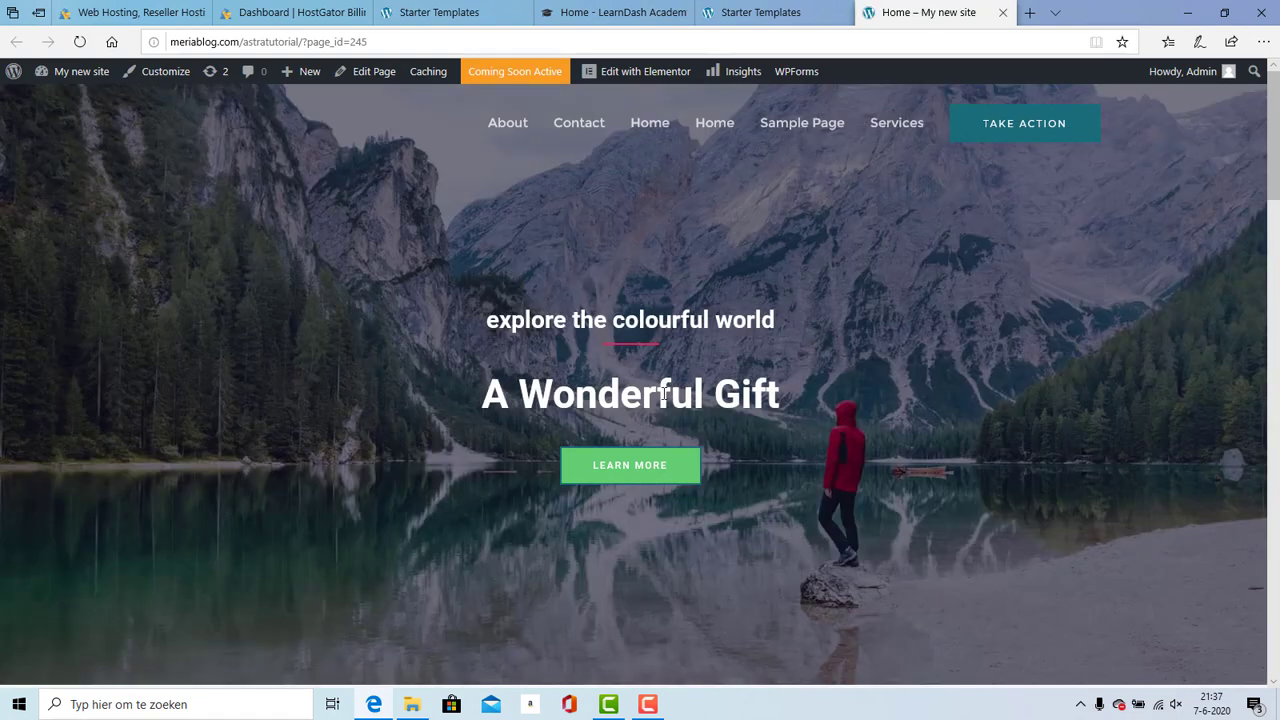
Step: Dismiss the import success dialog, view the new Home page, and launch Edit with Elementor
left_click(738, 14)
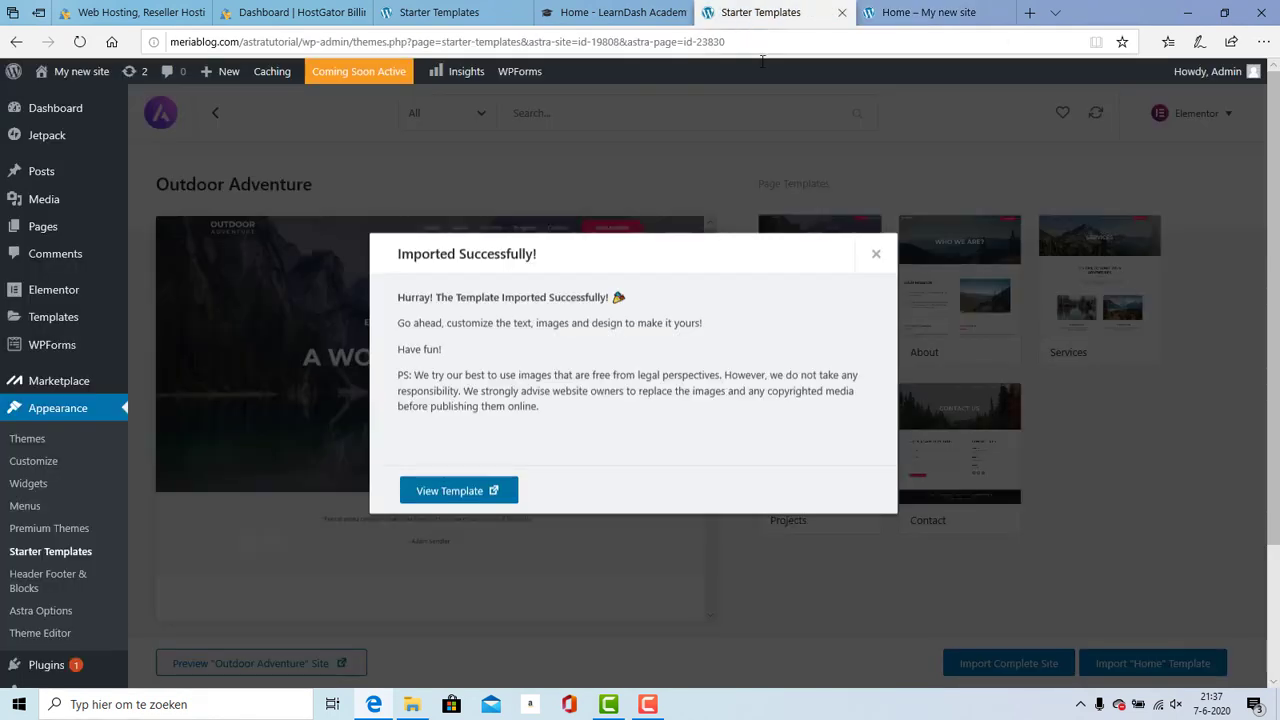
left_click(875, 256)
left_click(925, 12)
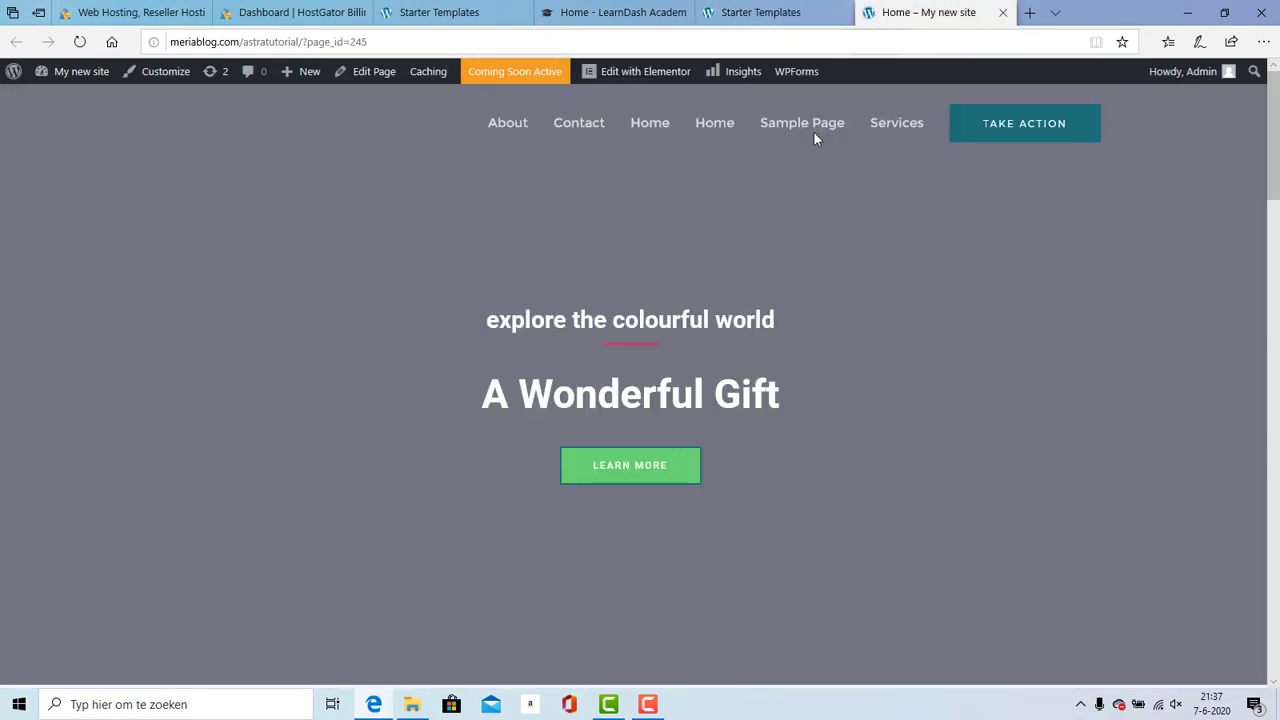
left_click_drag(1276, 172, 1227, 109)
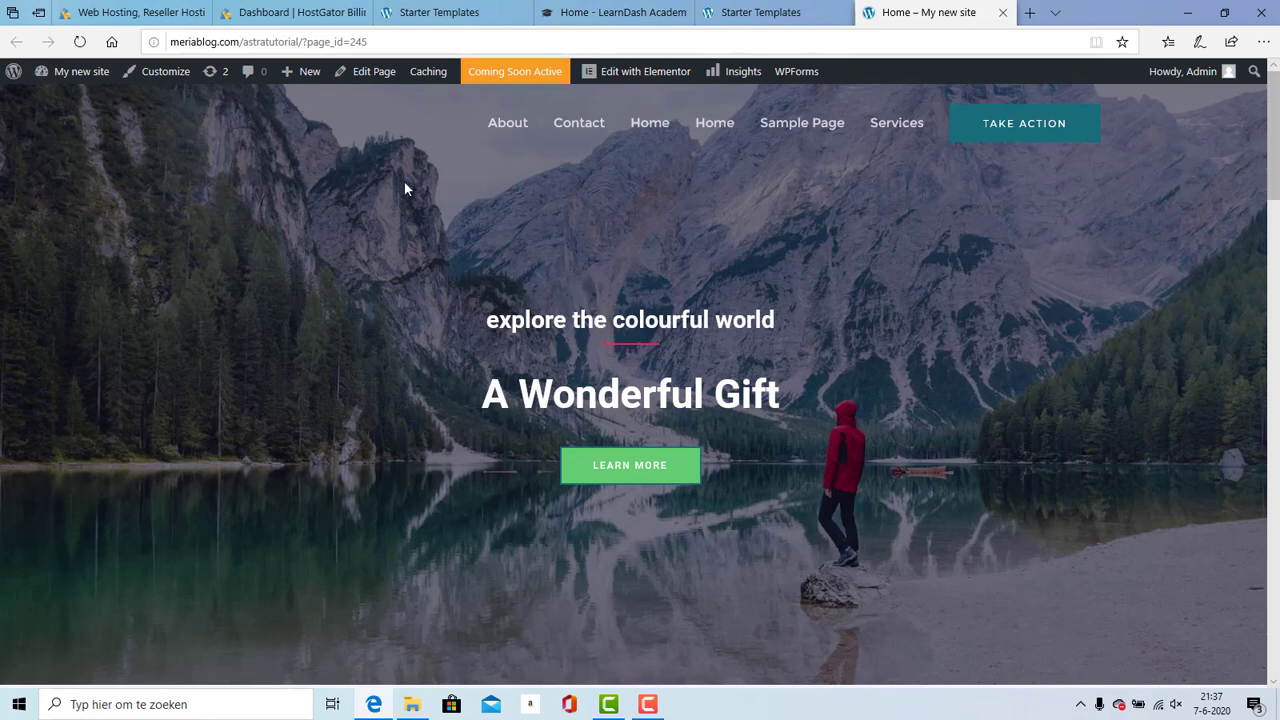
left_click(674, 72)
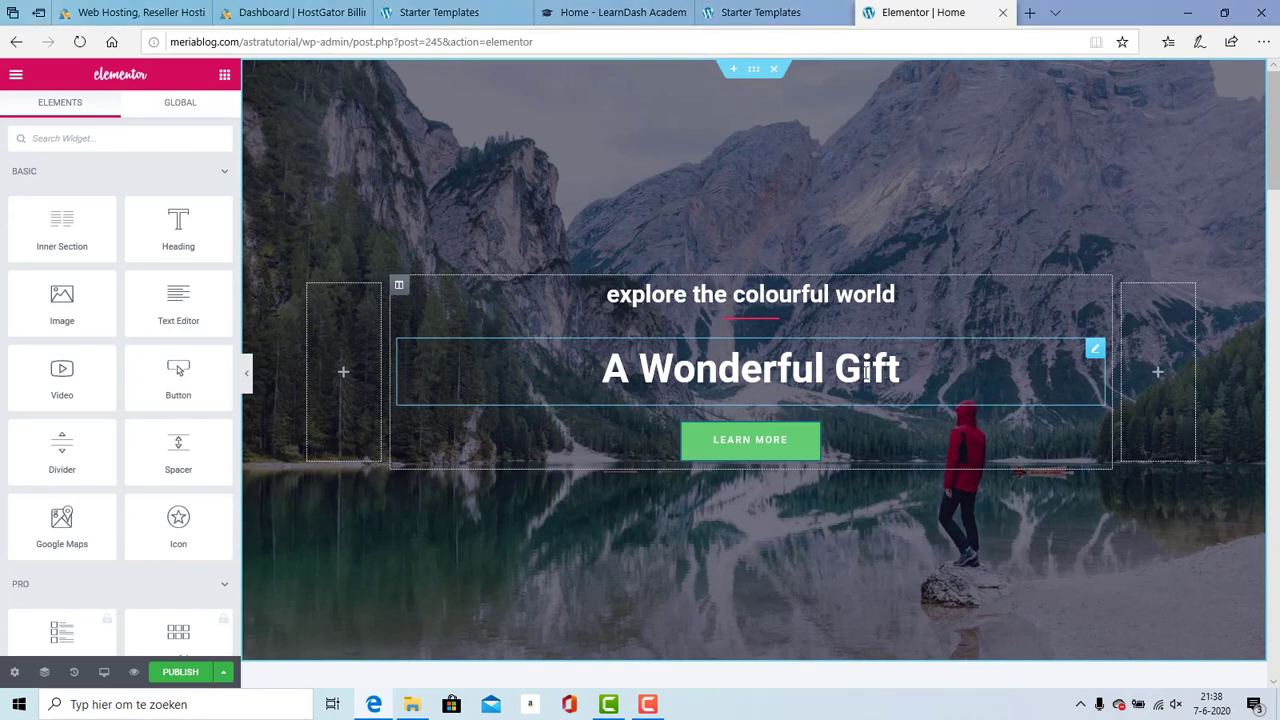
Step: Select the 'A Wonderful Gift' hero heading and delete its text
left_click(645, 355)
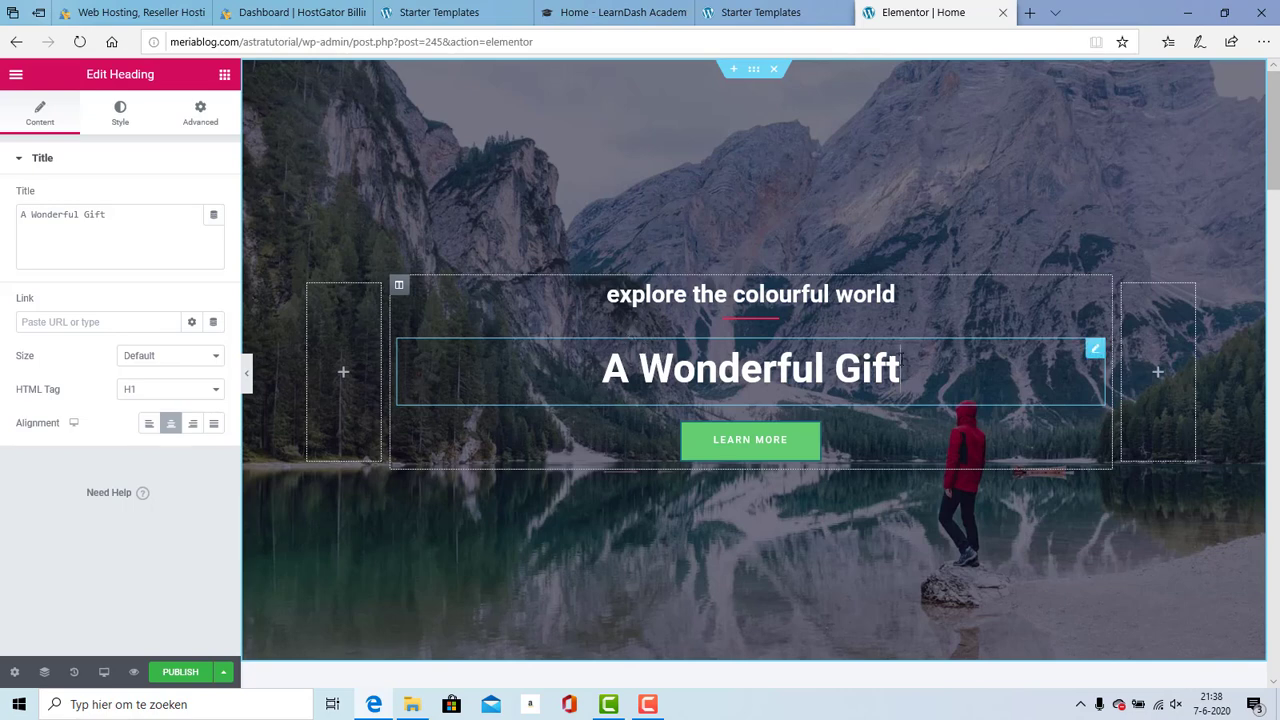
key("BackSpace")
key("BackSpace")
key("BackSpace")
key("BackSpace")
key("BackSpace")
key("BackSpace")
key("BackSpace")
key("BackSpace")
key("BackSpace")
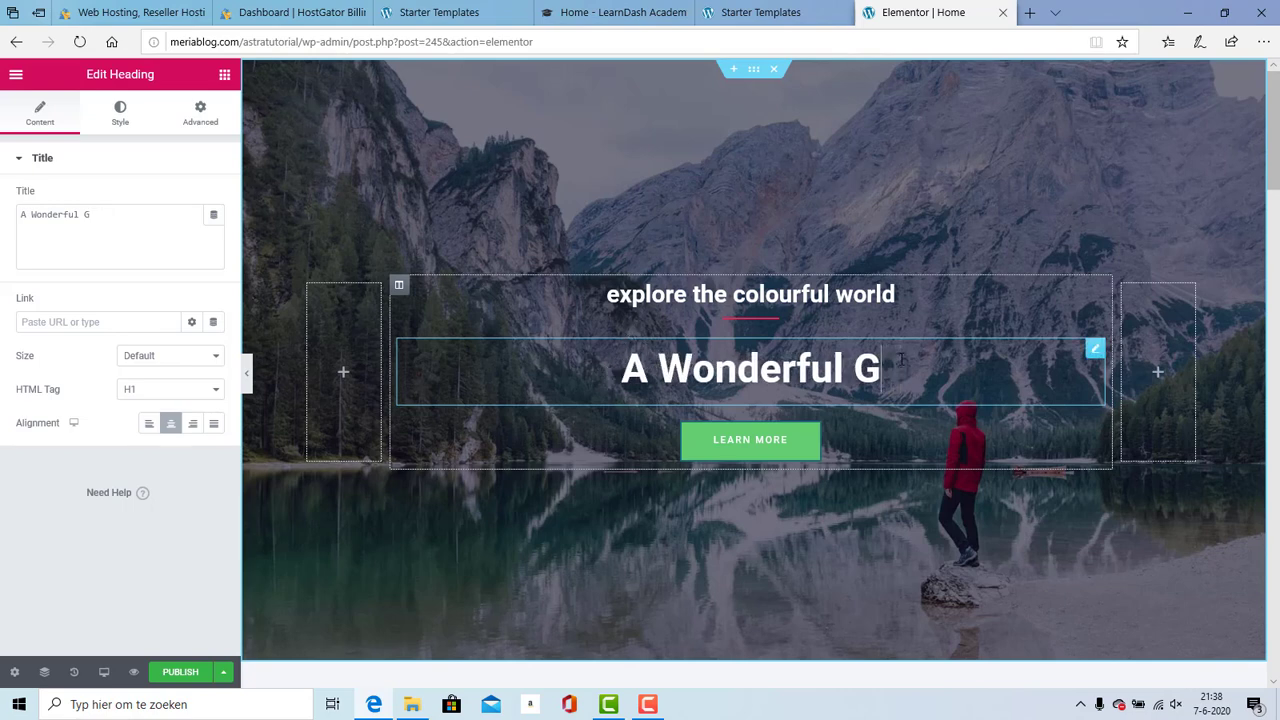
key("BackSpace")
key("BackSpace")
key("BackSpace")
key("BackSpace")
key("BackSpace")
key("BackSpace")
key("BackSpace")
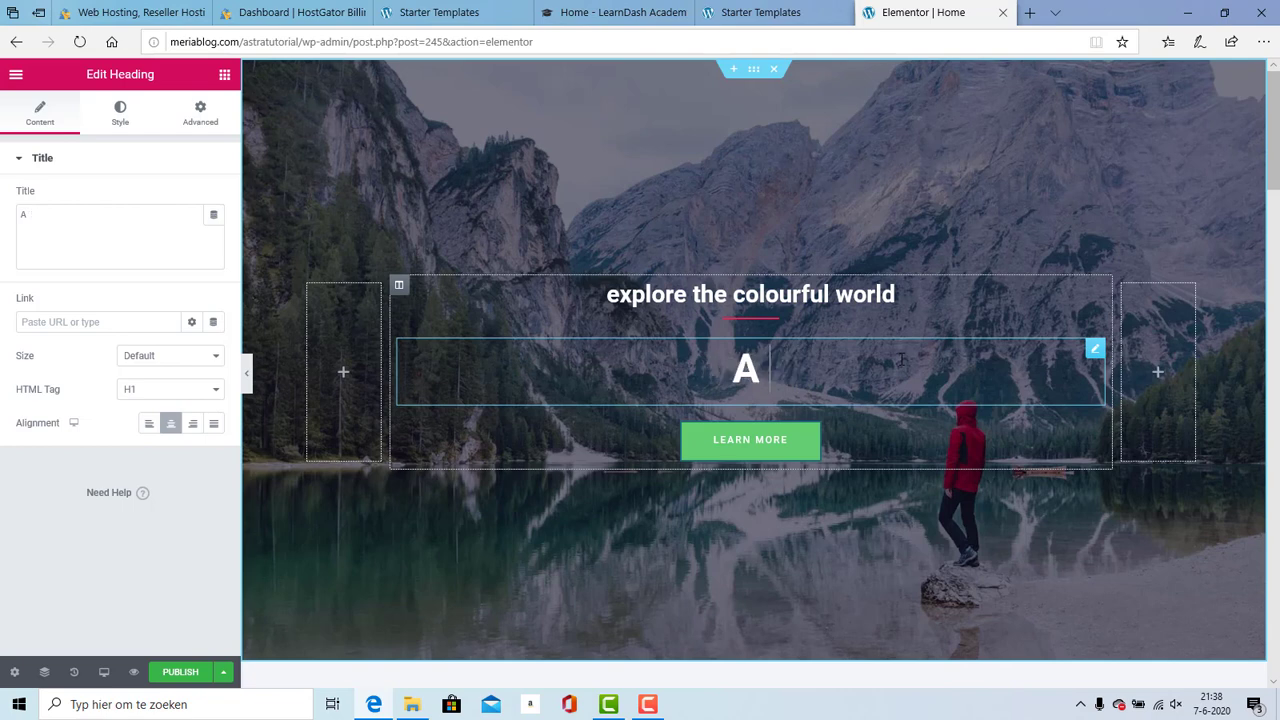
scroll(900, 357, "down", 7)
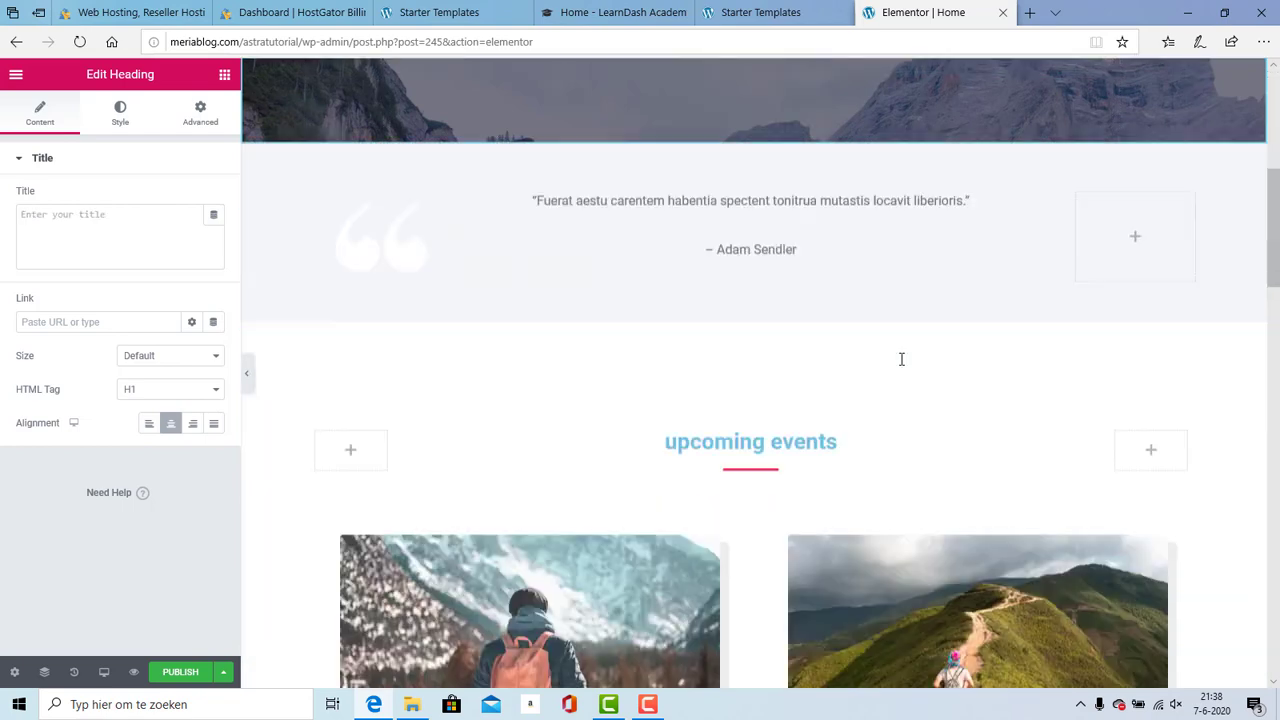
left_click_drag(1275, 250, 1275, 133)
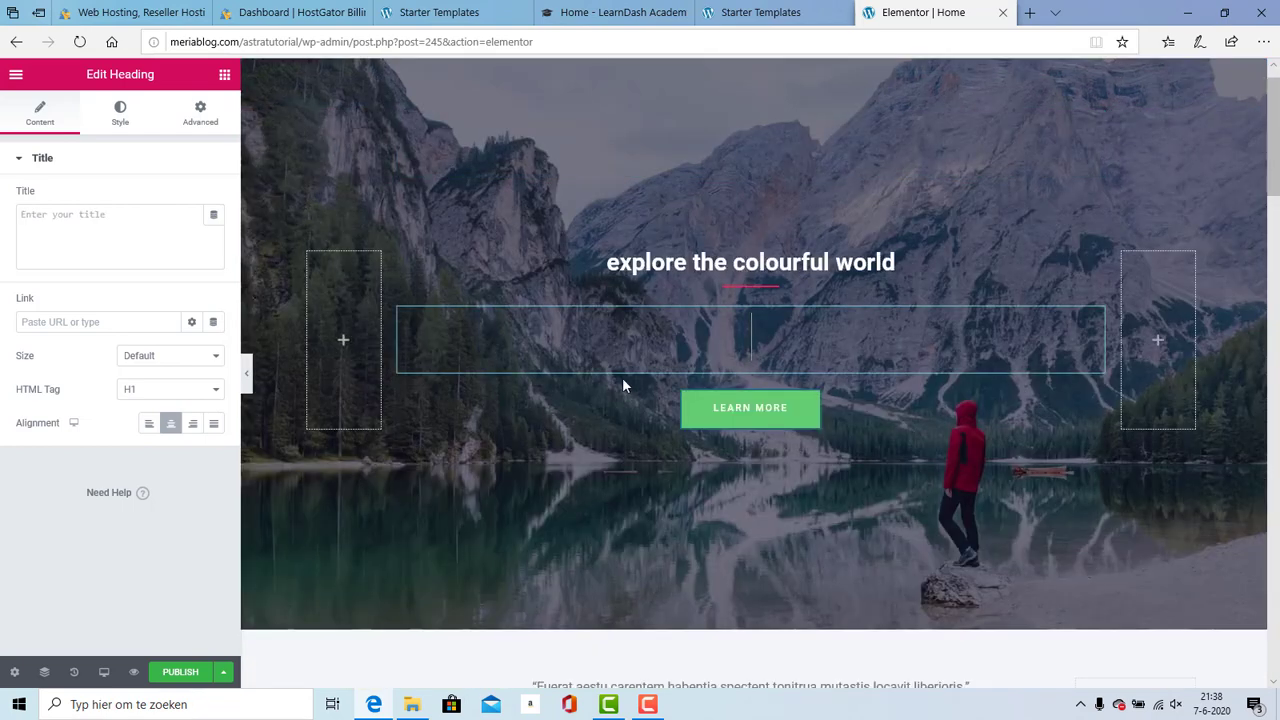
Step: Try 'Editing works like this!' and 'Its not hard', then type 'We Create Awesome Stuff'
type("Ed")
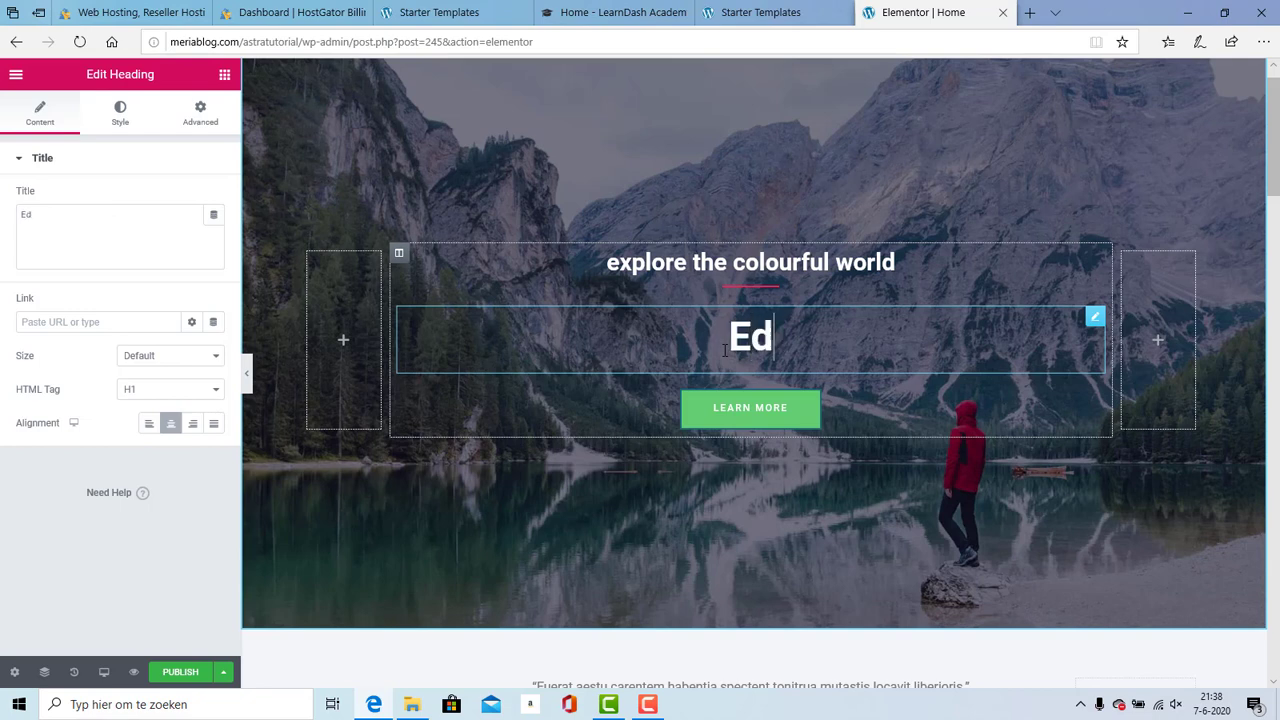
type("iting works")
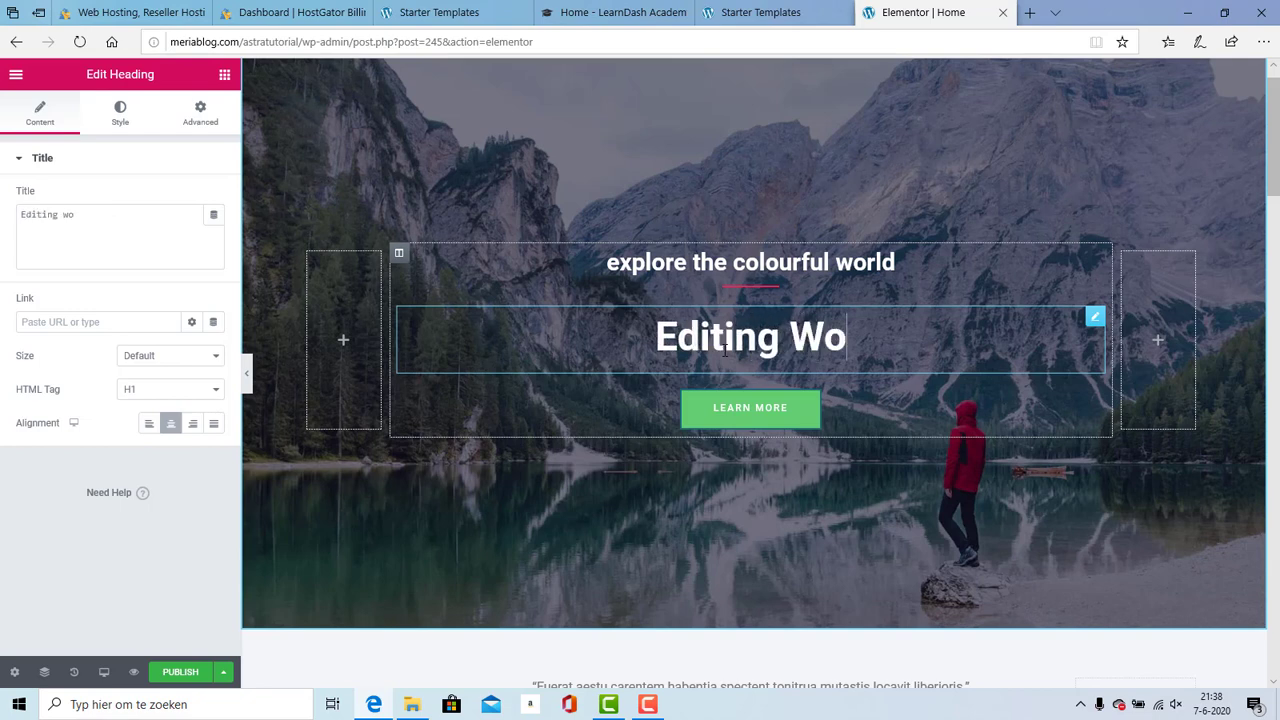
type(" like this")
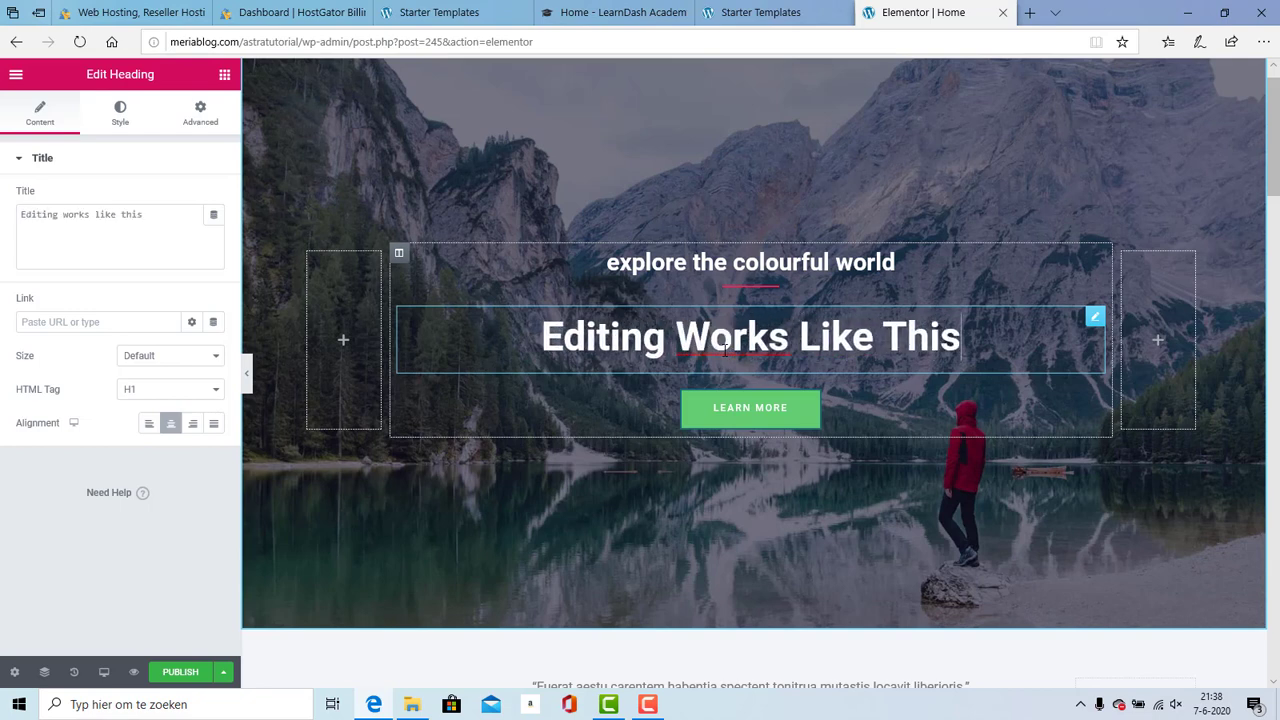
type("!")
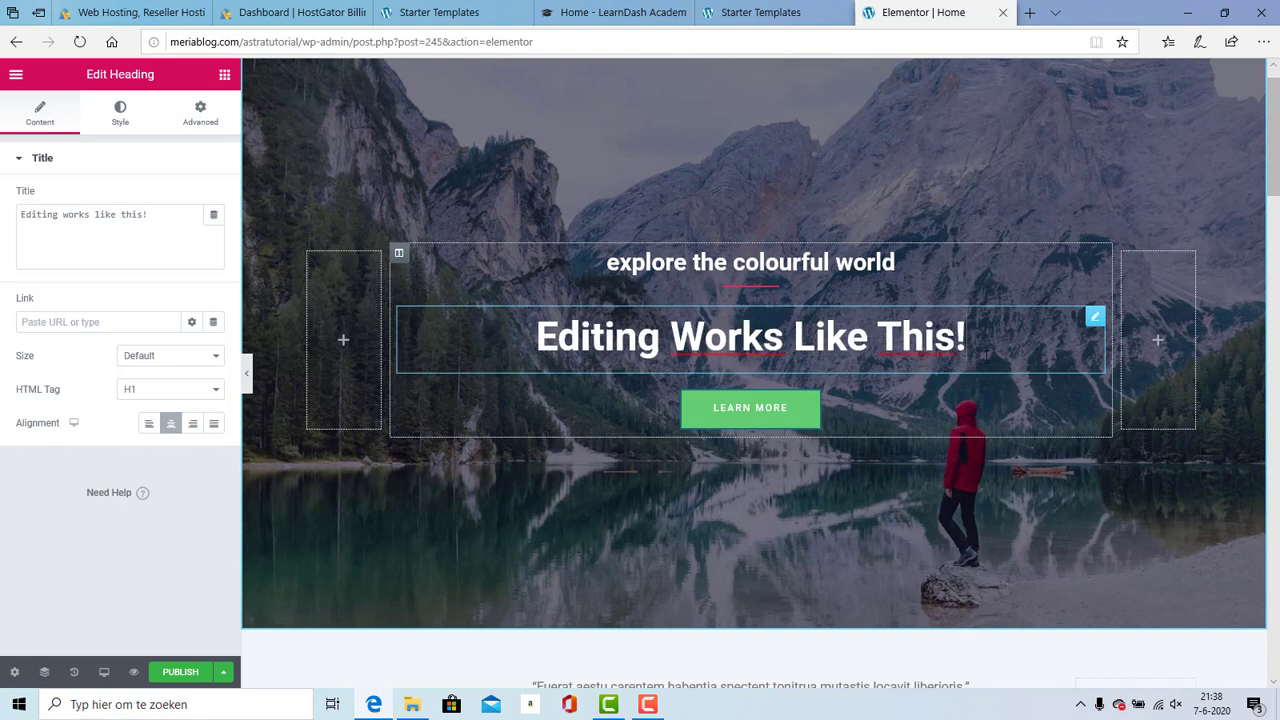
key("BackSpace")
key("BackSpace")
key("BackSpace")
key("BackSpace")
key("BackSpace")
key("BackSpace")
key("BackSpace")
key("BackSpace")
key("BackSpace")
key("BackSpace")
key("BackSpace")
key("BackSpace")
key("BackSpace")
key("BackSpace")
key("BackSpace")
key("BackSpace")
key("BackSpace")
key("BackSpace")
key("BackSpace")
key("BackSpace")
key("BackSpace")
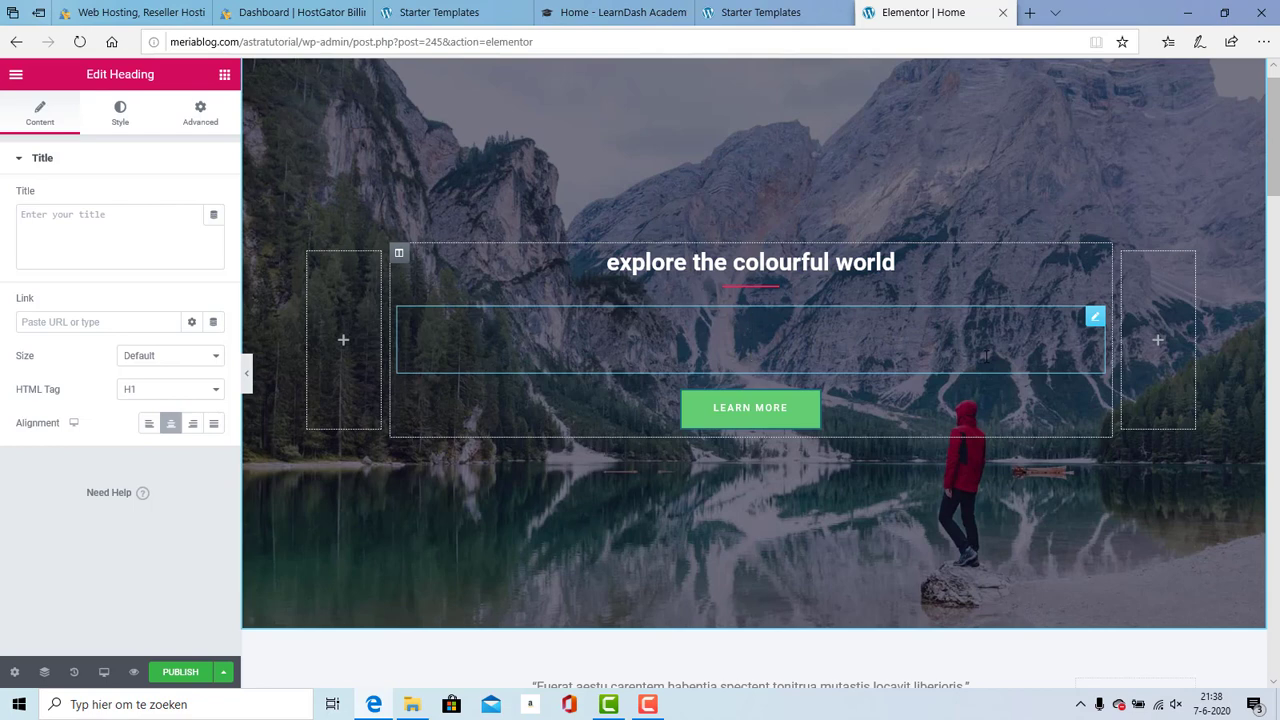
type("Its not")
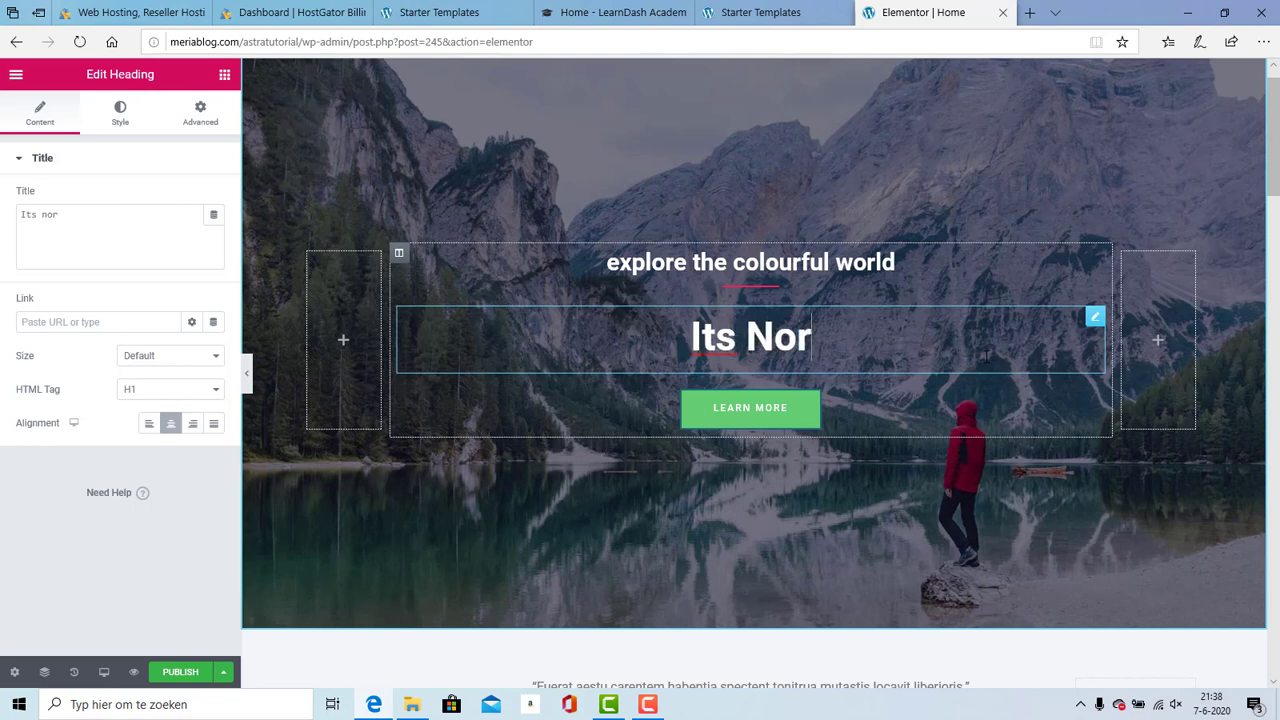
type(" hard")
key("BackSpace")
key("BackSpace")
key("BackSpace")
key("BackSpace")
key("BackSpace")
key("BackSpace")
key("BackSpace")
key("BackSpace")
key("BackSpace")
key("BackSpace")
key("BackSpace")
key("BackSpace")
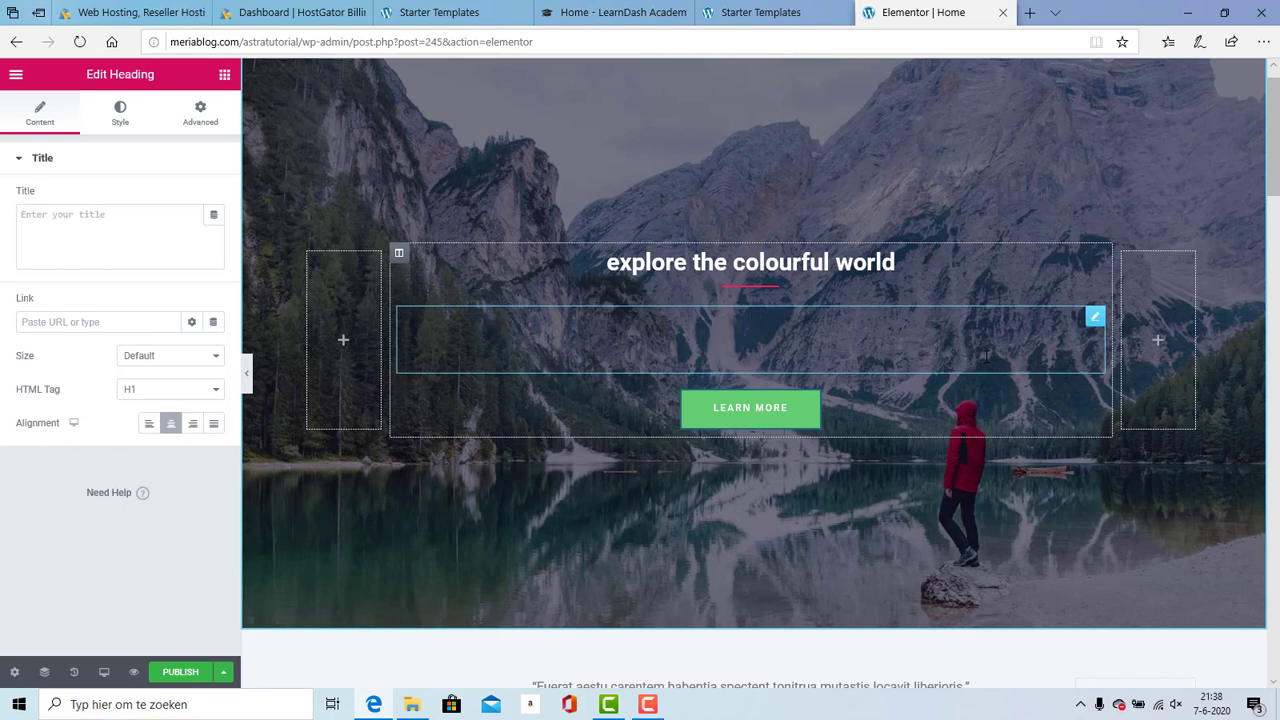
type("We Create Awe")
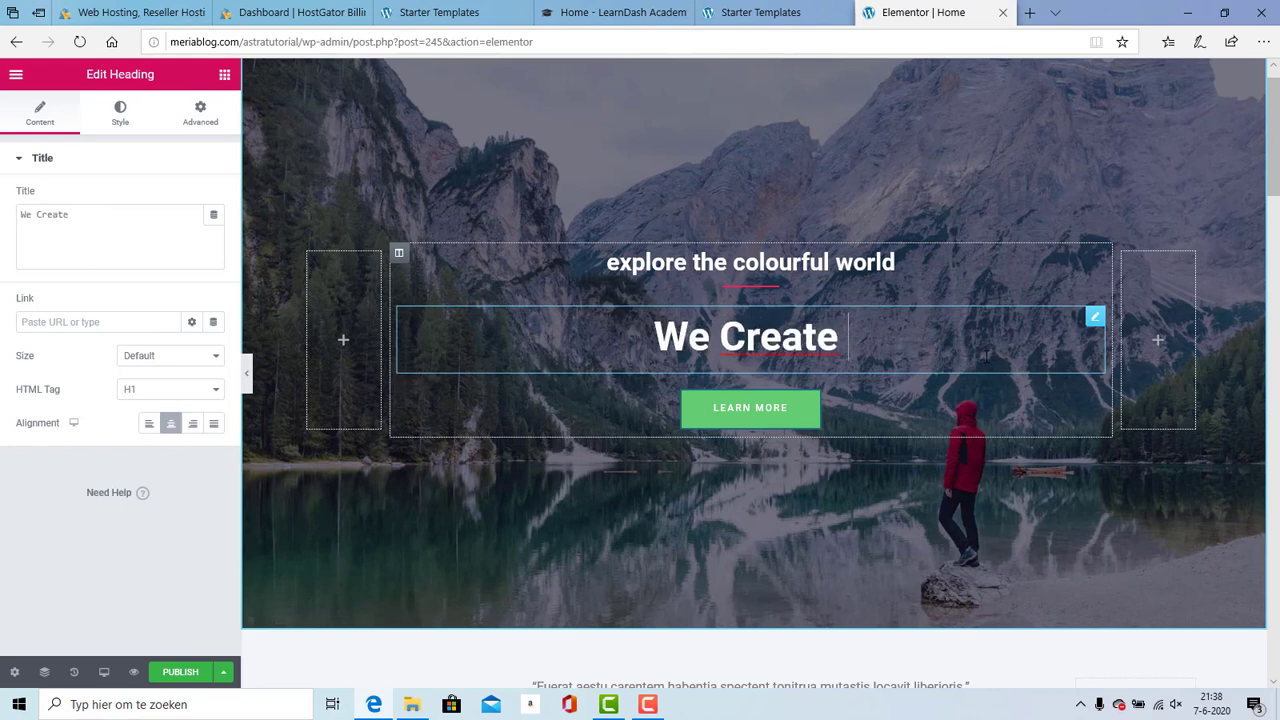
type("some Stuff")
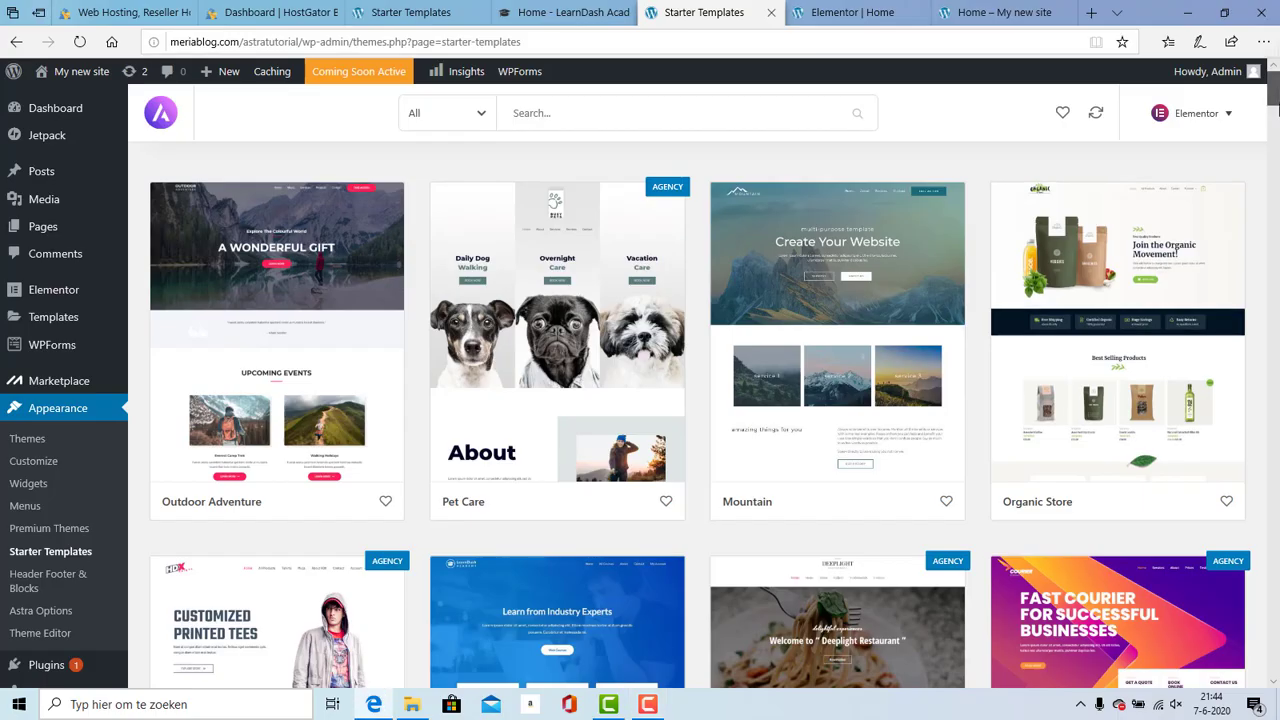
Step: Scroll the Starter Templates grid down to Personal Dietitian, Photographer and Dentist Clinic designs
scroll(700, 400, "down", 3)
scroll(700, 415, "down", 9)
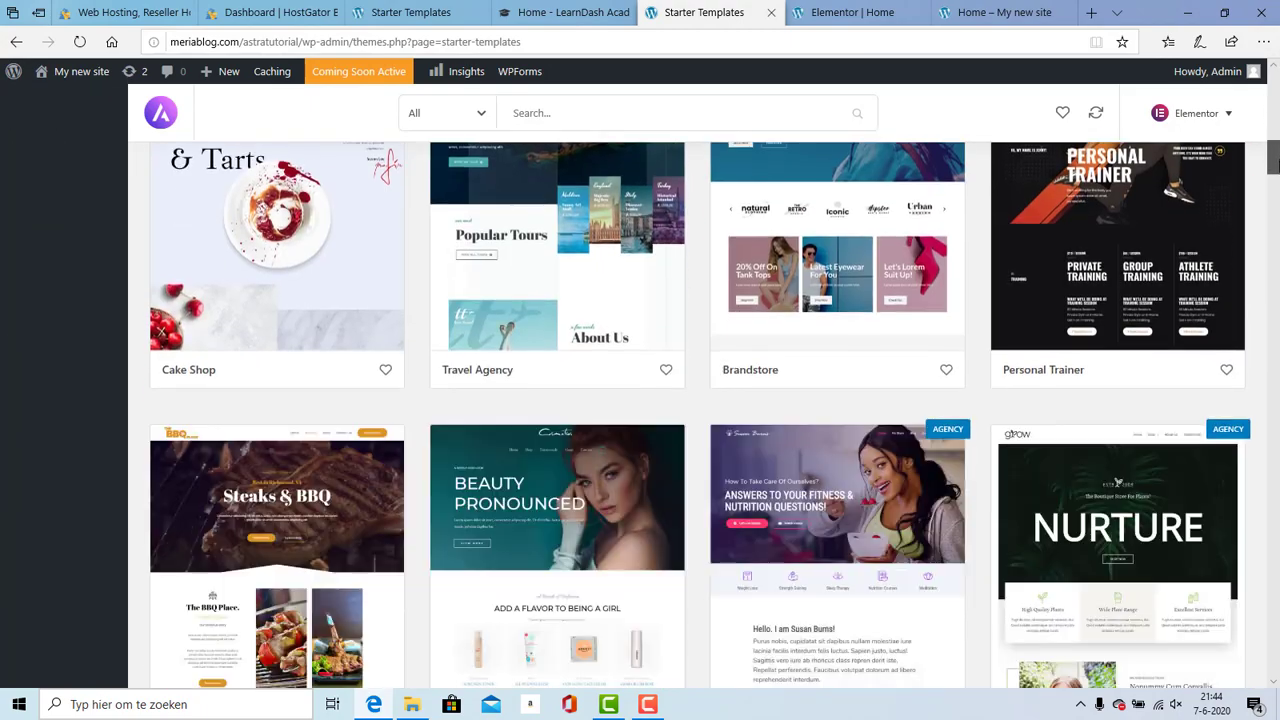
left_click_drag(1275, 160, 1276, 287)
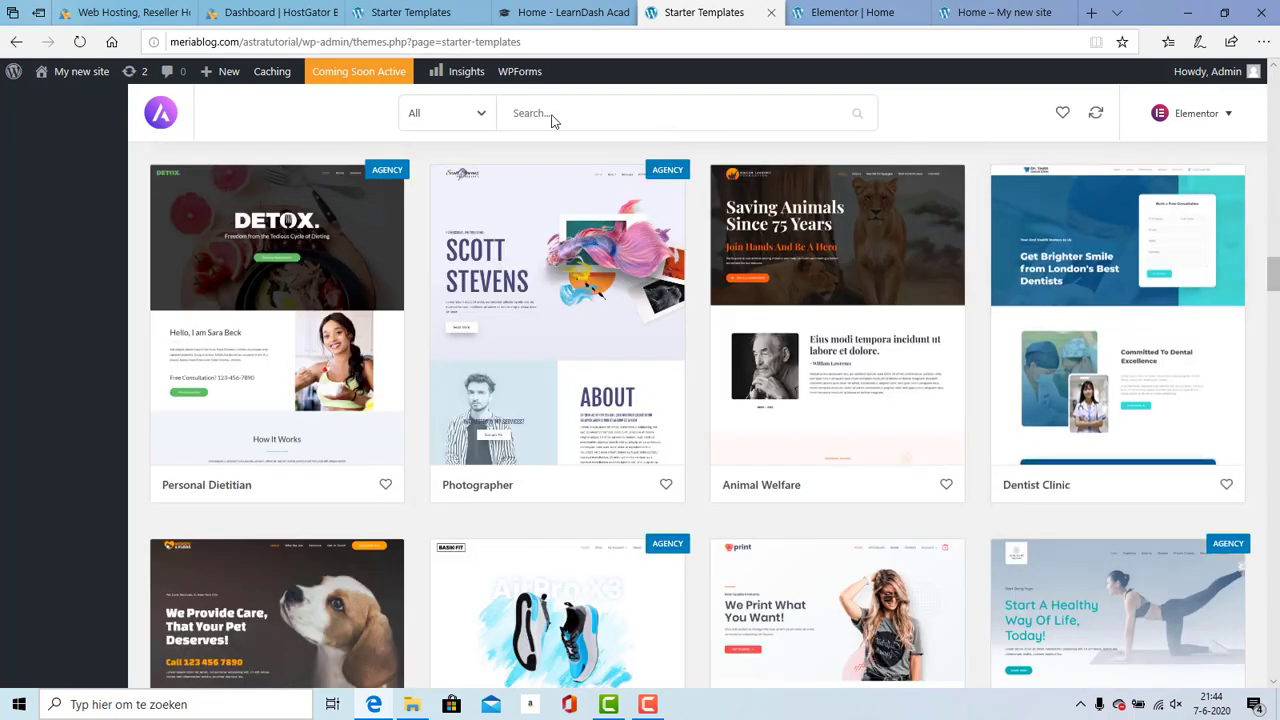